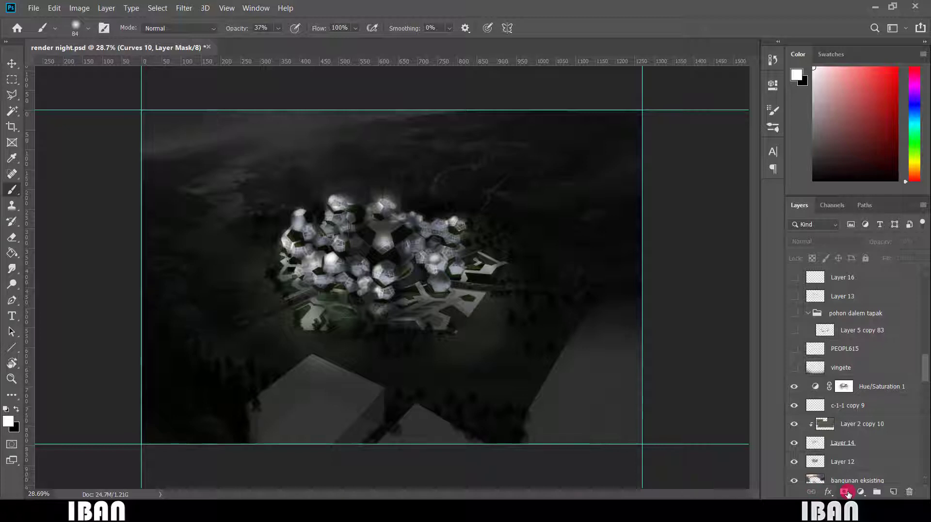
- Raise the Lightness of the Hue/Saturation 1 adjustment layer to -68
click(861, 491)
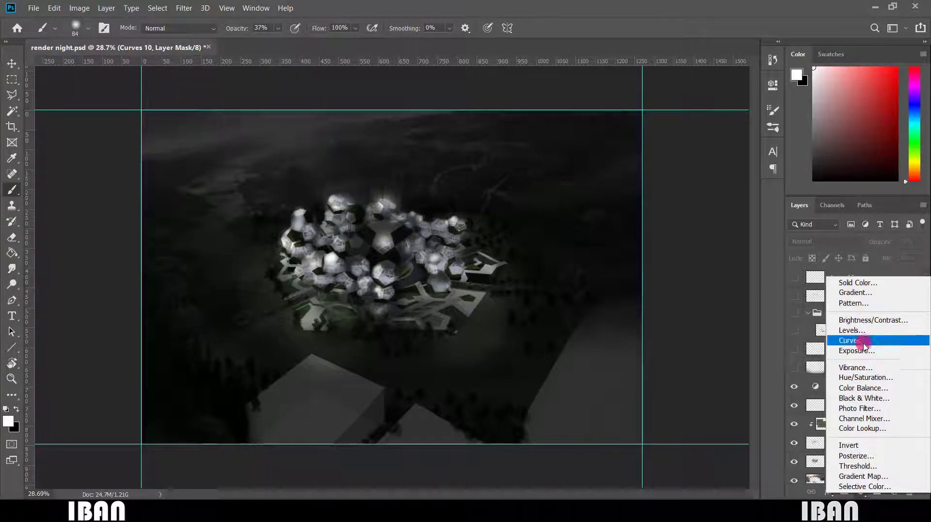
click(859, 382)
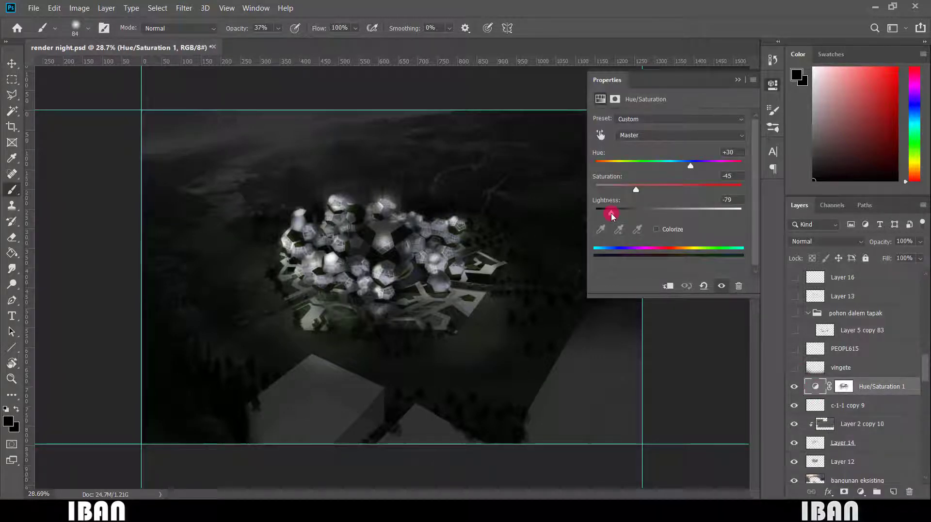
mouse_move(612, 215)
mouse_down()
mouse_move(703, 210)
mouse_move(613, 216)
mouse_move(632, 215)
mouse_move(619, 211)
mouse_up()
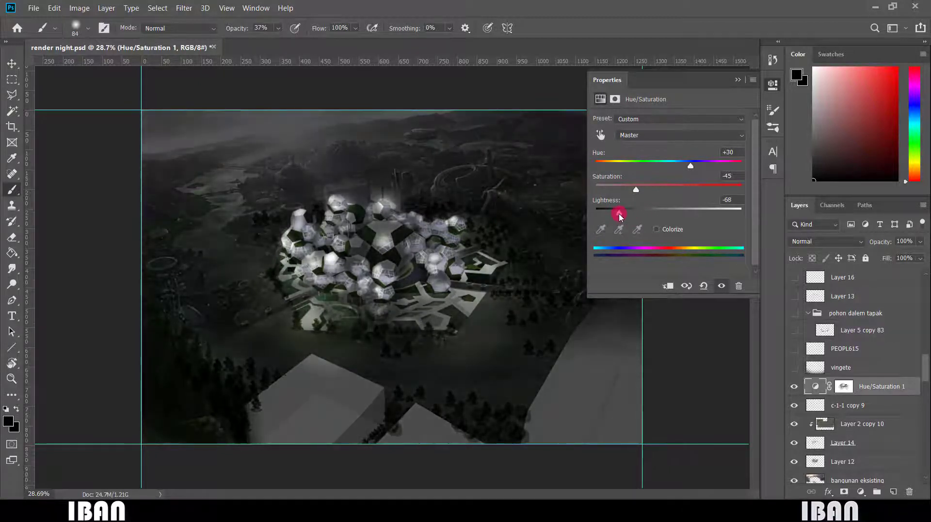
click(738, 79)
- Target the Hue/Saturation 1 layer mask and enlarge the brush to 500 for painting with white beside the building complex
click(843, 389)
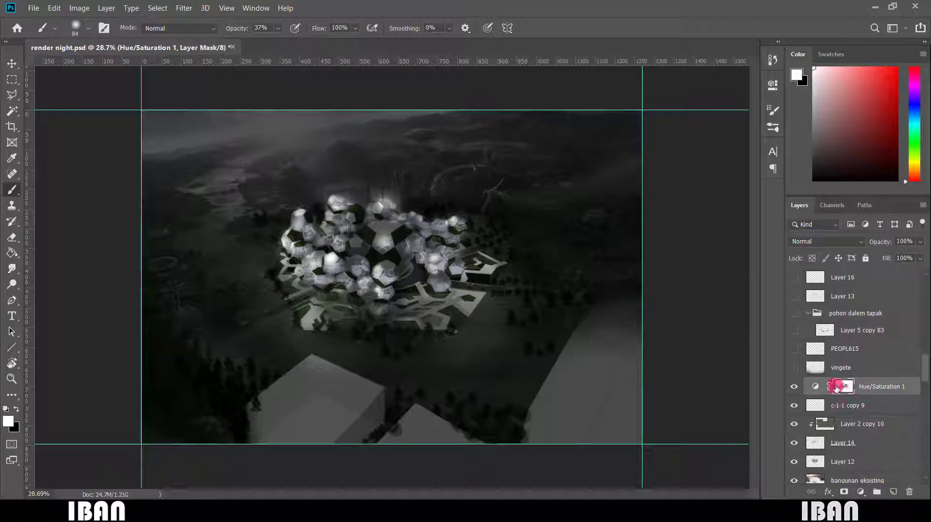
click(526, 305)
key(bracketright)
key(bracketright)
key(bracketright)
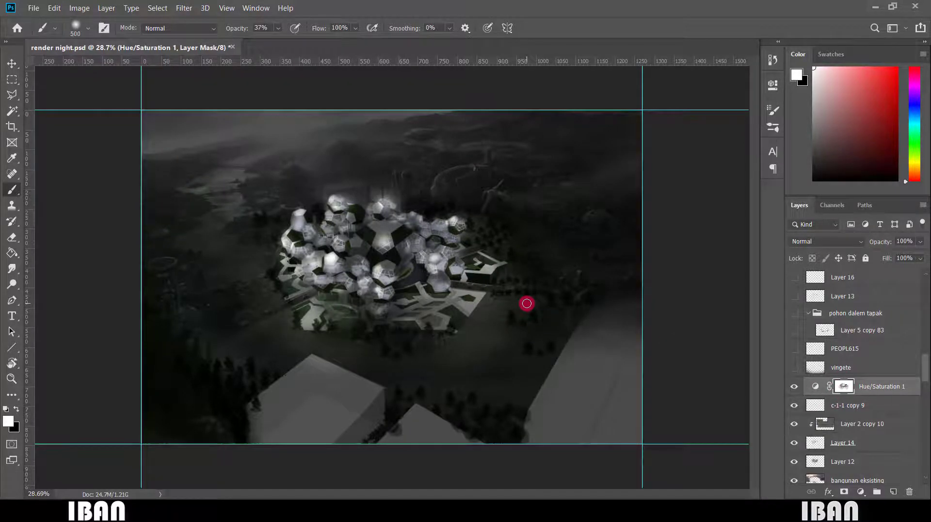
click(526, 301)
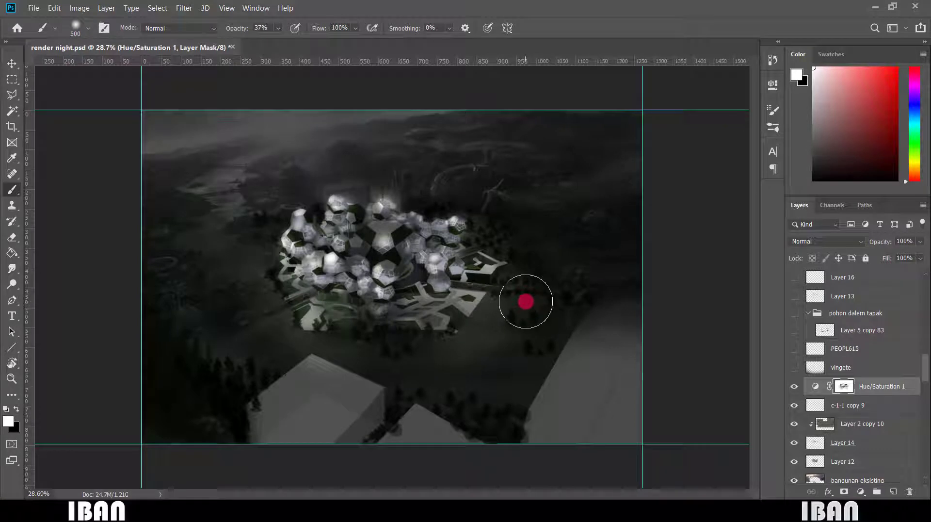
mouse_move(525, 302)
mouse_down()
mouse_move(408, 281)
mouse_move(484, 232)
mouse_move(334, 97)
mouse_move(312, 265)
mouse_move(370, 220)
mouse_move(367, 230)
mouse_move(588, 380)
mouse_move(562, 320)
mouse_move(551, 320)
mouse_move(748, 308)
mouse_move(475, 329)
mouse_move(633, 335)
mouse_move(800, 371)
mouse_up()
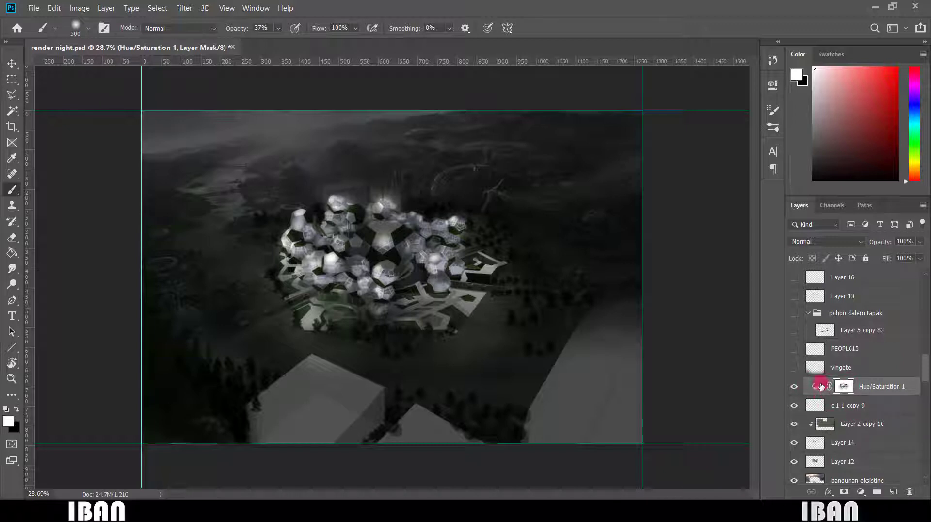
- Hide Hue/Saturation 1 and add a new Hue/Saturation adjustment layer above it with Lightness at -100
click(793, 386)
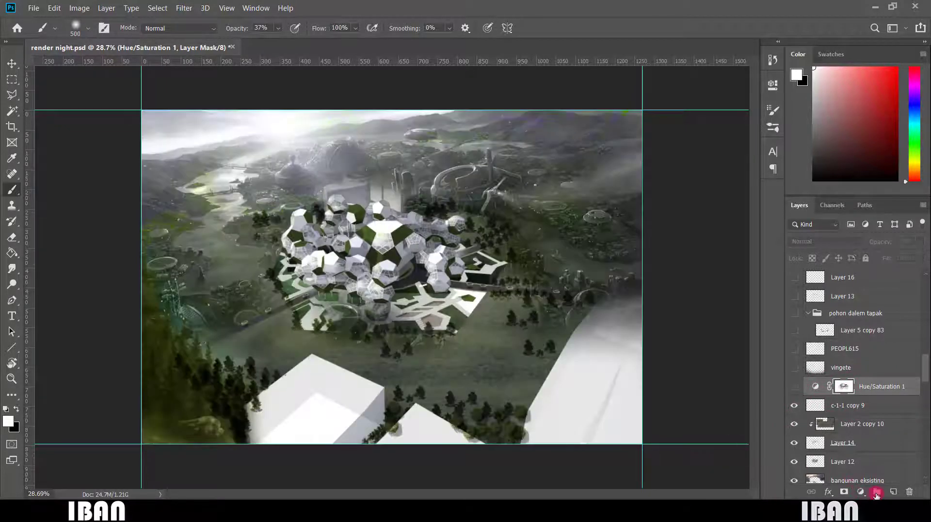
click(876, 493)
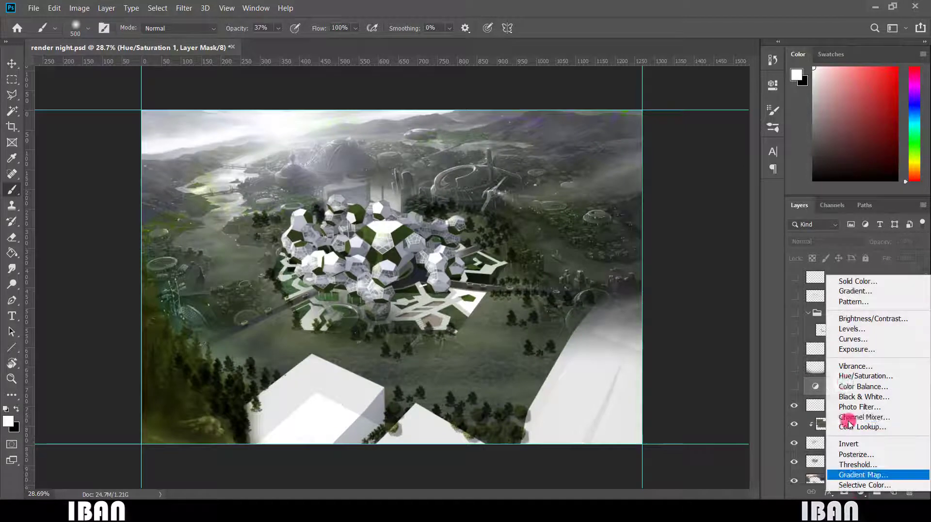
click(858, 376)
drag(669, 212, 542, 222)
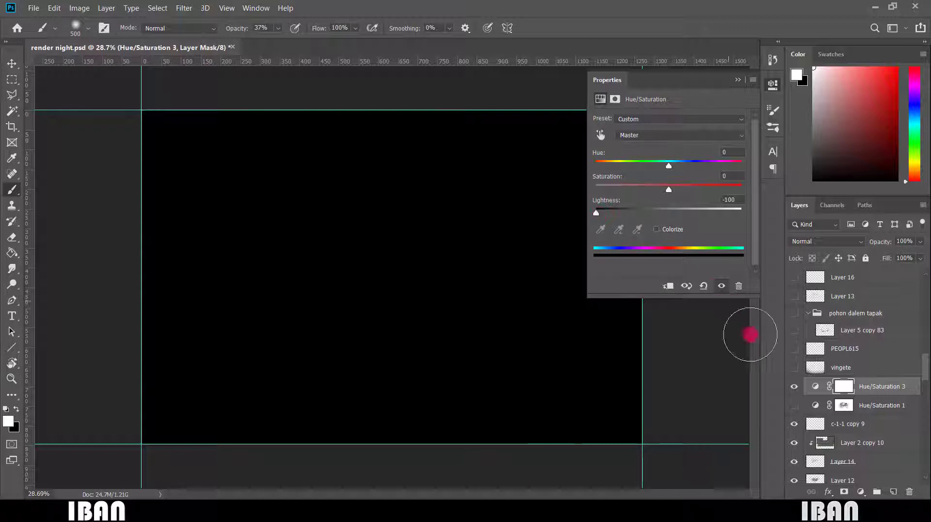
- Paint black at 37% opacity on the new adjustment layer's mask to partly reveal the building complex
click(842, 386)
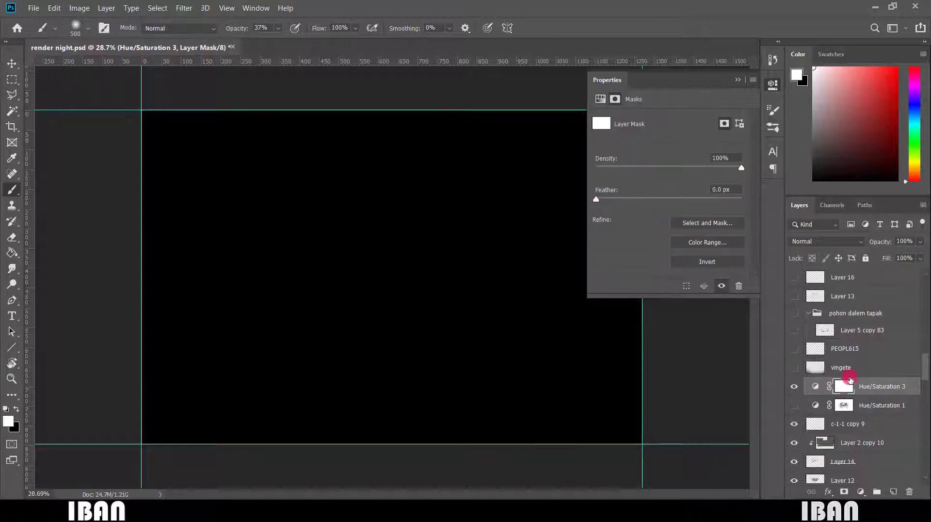
click(737, 85)
key(x)
mouse_move(405, 264)
mouse_down()
mouse_move(499, 229)
mouse_move(306, 269)
mouse_move(529, 211)
mouse_move(436, 217)
mouse_move(257, 288)
mouse_move(325, 266)
mouse_move(308, 310)
mouse_move(275, 321)
mouse_move(387, 344)
mouse_move(399, 305)
mouse_move(461, 226)
mouse_move(459, 272)
mouse_up()
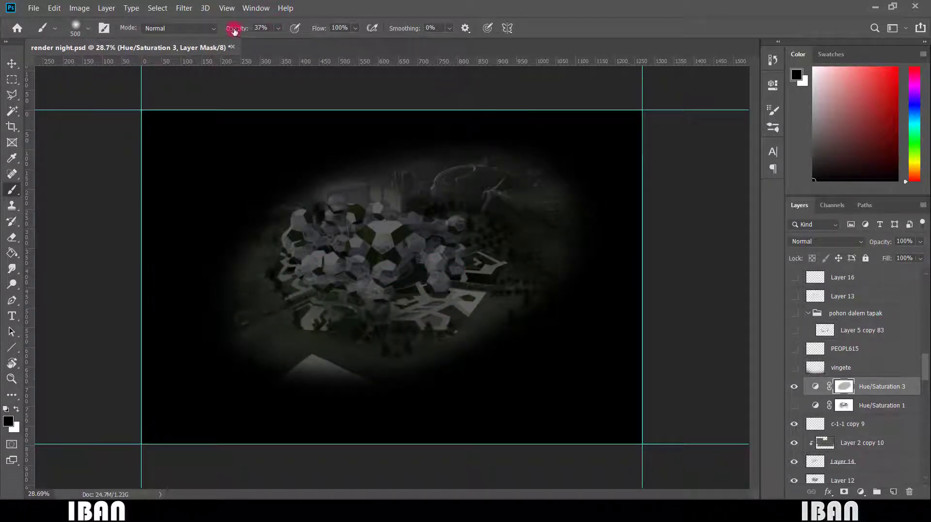
- Set the brush opacity to 100%, paint black to fully reveal the complex and its surroundings, and cover them again with white
drag(235, 29, 271, 30)
mouse_move(285, 245)
mouse_down()
mouse_move(349, 289)
mouse_move(415, 286)
mouse_move(487, 251)
mouse_move(492, 234)
mouse_move(433, 235)
mouse_move(437, 253)
mouse_move(467, 216)
mouse_move(370, 257)
mouse_up()
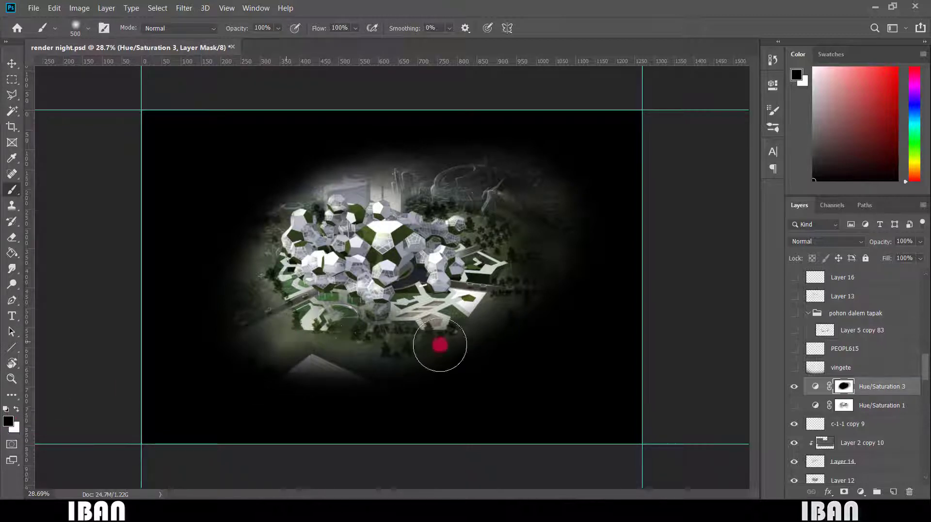
mouse_move(440, 338)
mouse_down()
mouse_move(369, 181)
mouse_move(269, 295)
mouse_up()
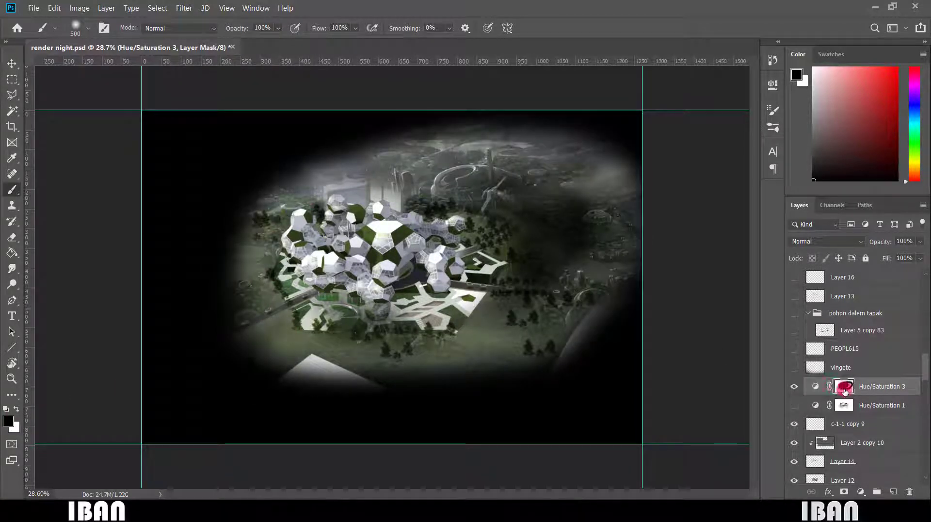
key(x)
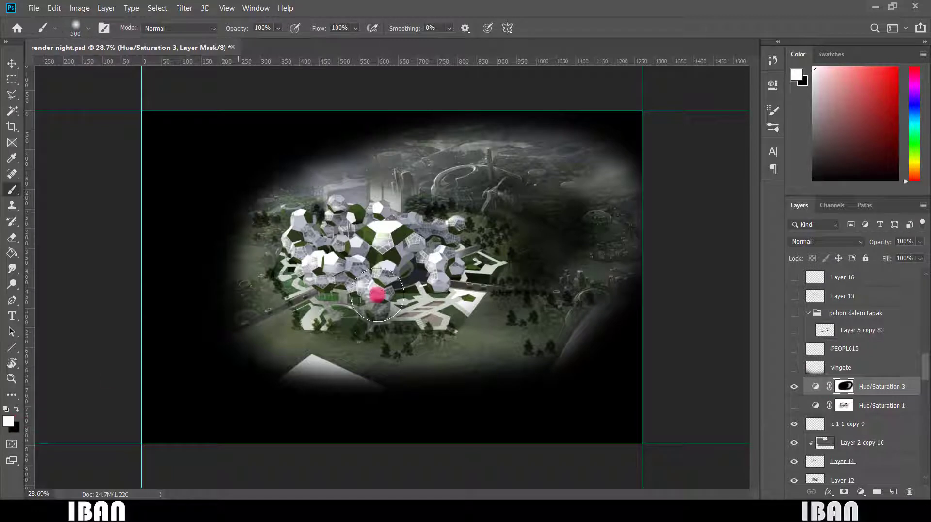
mouse_move(378, 290)
mouse_down()
mouse_move(531, 358)
mouse_move(471, 369)
mouse_move(358, 347)
mouse_move(331, 303)
mouse_move(320, 150)
mouse_move(374, 171)
mouse_move(534, 89)
mouse_move(523, 117)
mouse_move(648, 147)
mouse_move(634, 117)
mouse_up()
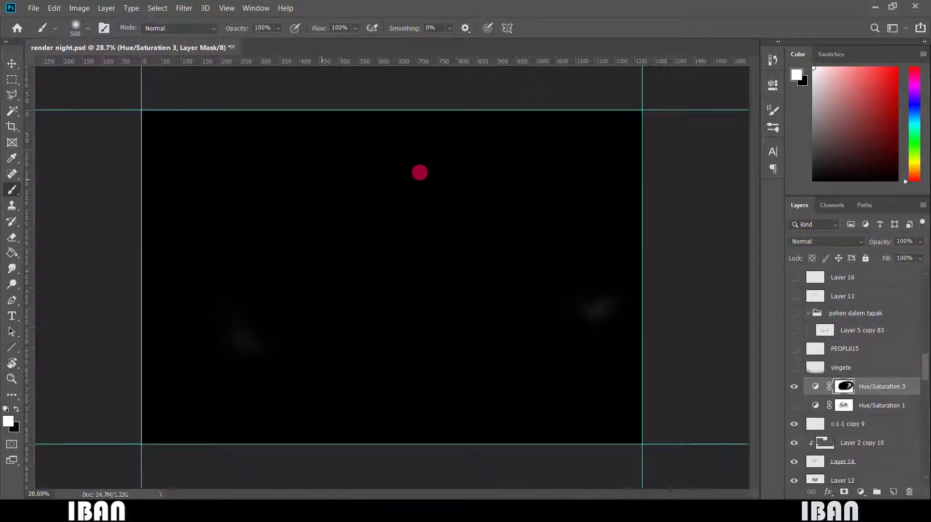
- Set the Hue/Saturation 3 adjustment to Lightness +4 and Saturation +100, and shift Hue to its maximum
click(861, 492)
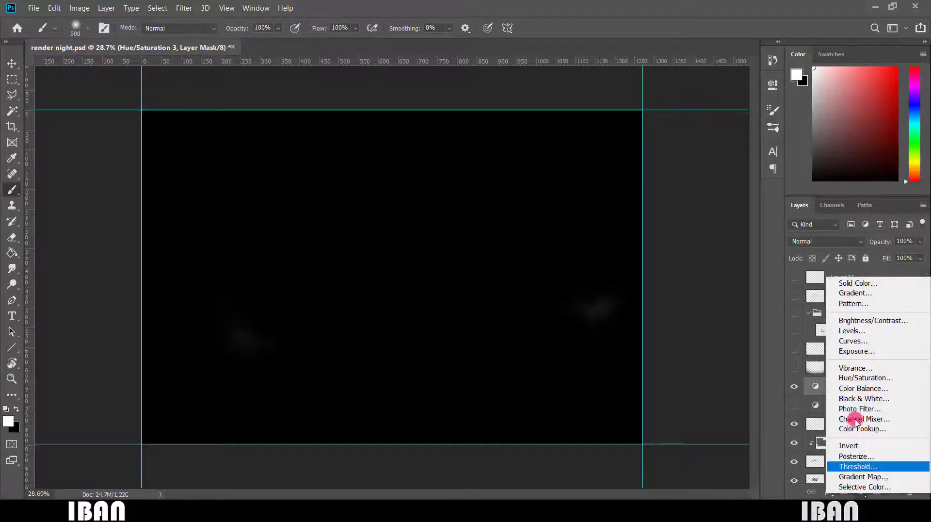
click(795, 384)
double_click(813, 390)
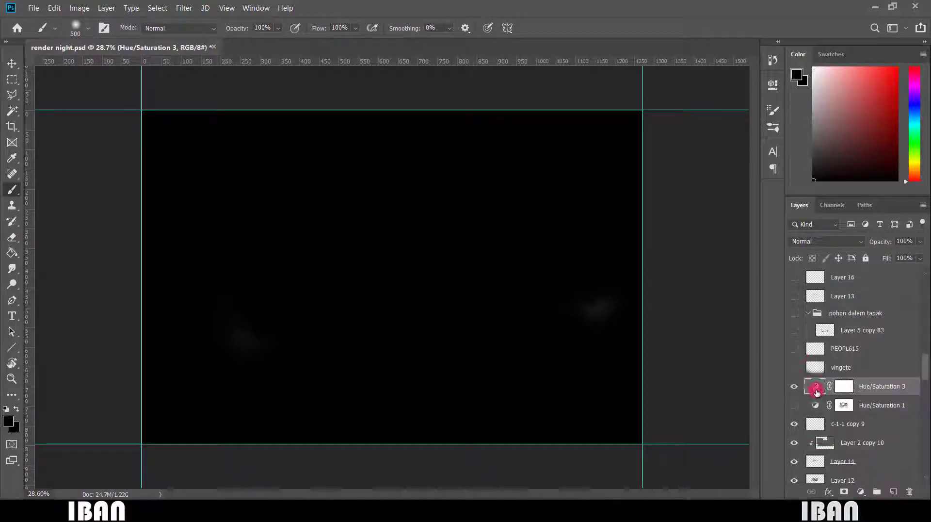
click(671, 209)
drag(671, 189, 741, 189)
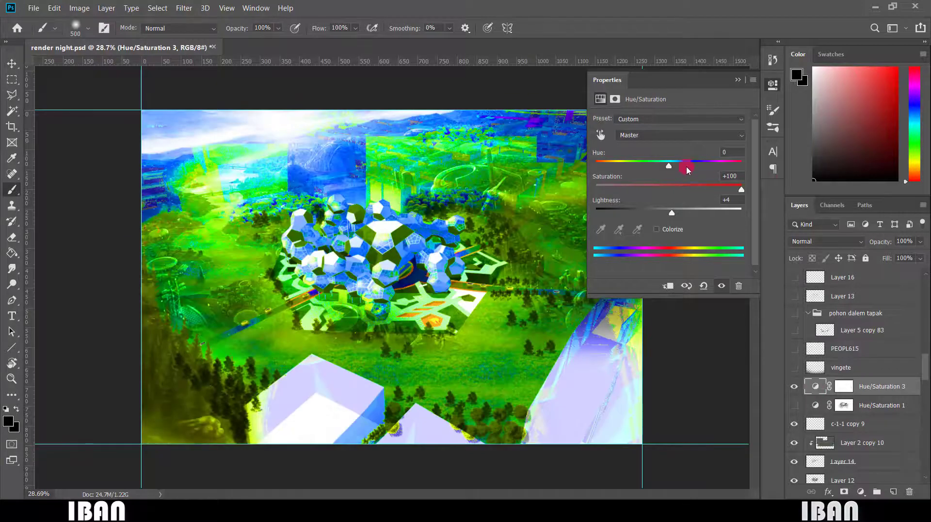
drag(668, 165, 749, 169)
click(740, 86)
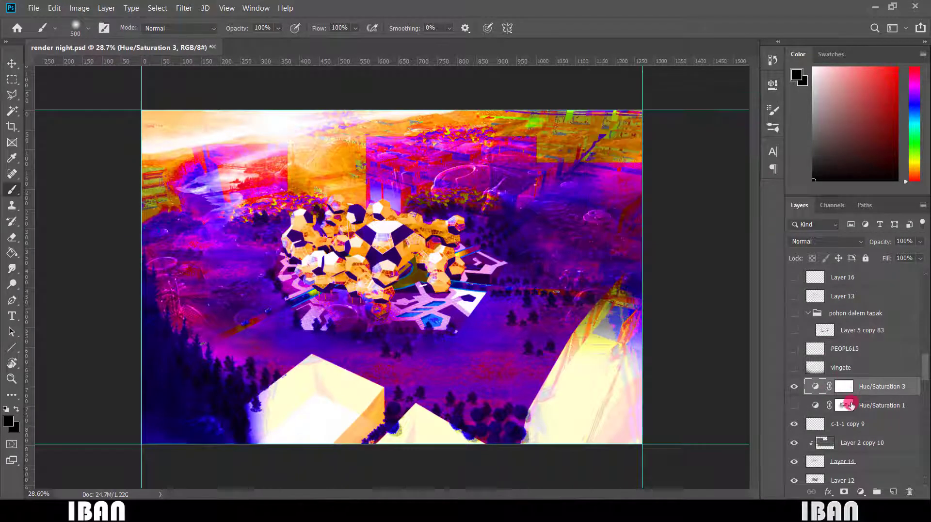
- Mask the color shift off the building complex with black brush strokes and paint it back with white
click(843, 386)
mouse_move(384, 288)
mouse_down()
mouse_move(501, 269)
mouse_move(339, 278)
mouse_move(256, 269)
mouse_move(283, 286)
mouse_move(287, 214)
mouse_move(260, 300)
mouse_move(337, 275)
mouse_move(345, 329)
mouse_move(407, 316)
mouse_move(429, 280)
mouse_move(355, 275)
mouse_move(383, 239)
mouse_move(434, 322)
mouse_move(310, 225)
mouse_move(472, 275)
mouse_move(650, 276)
mouse_move(507, 214)
mouse_move(509, 290)
mouse_move(441, 312)
mouse_up()
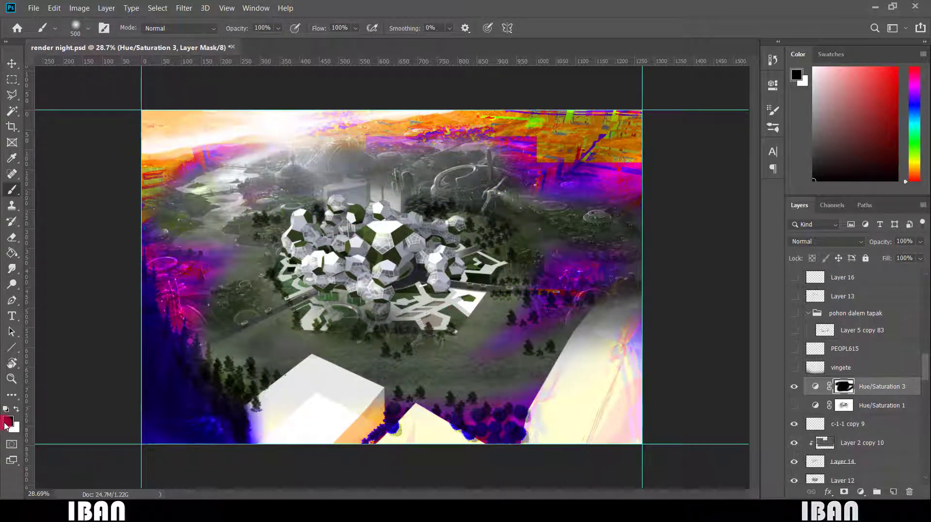
mouse_move(481, 365)
mouse_down()
mouse_move(191, 417)
mouse_move(203, 322)
mouse_move(152, 251)
mouse_move(50, 157)
mouse_up()
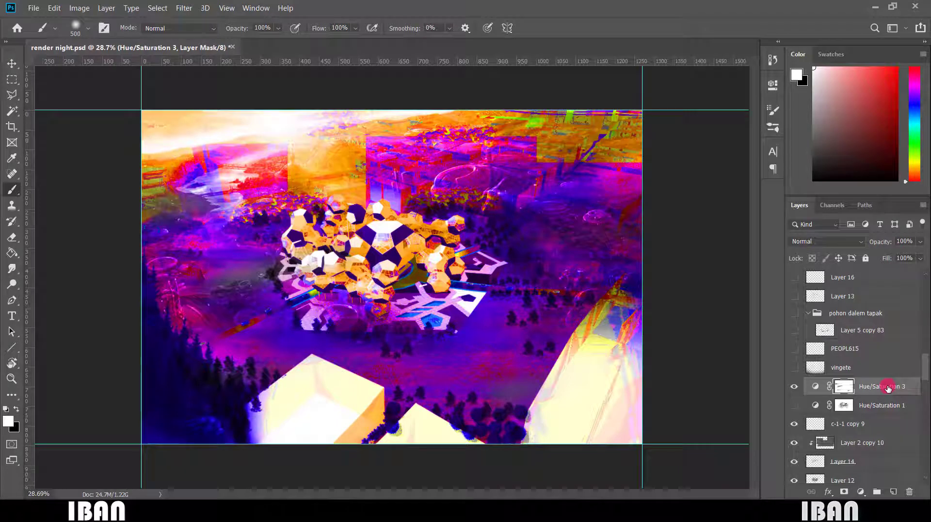
- Delete the Hue/Saturation 3 layer and show Hue/Saturation 1 again
key(Delete)
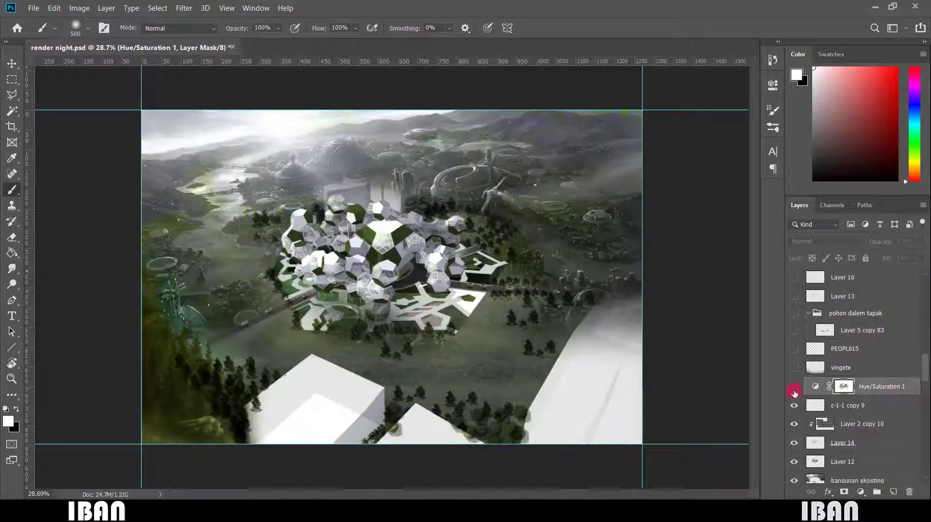
click(793, 388)
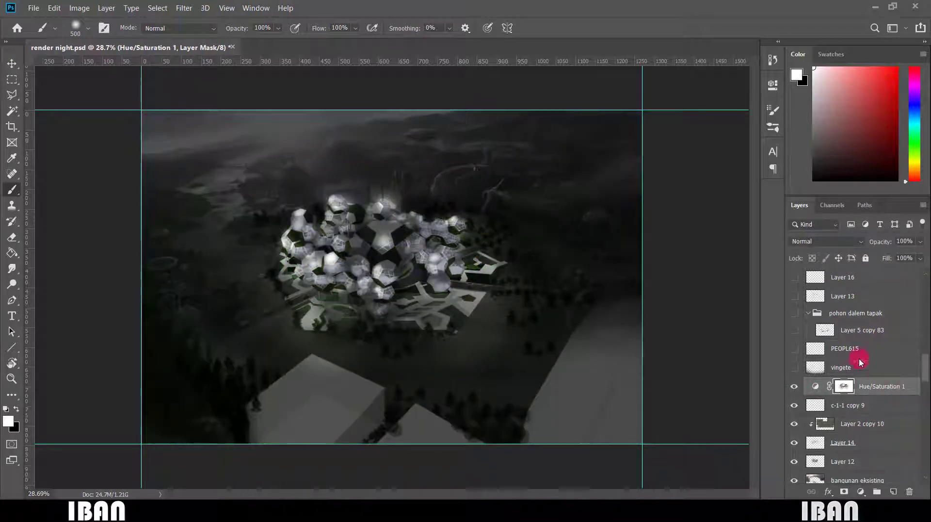
- Show the vingete and PEOPL615 layers, and select PEOPL615 to check the people on the plaza
click(793, 368)
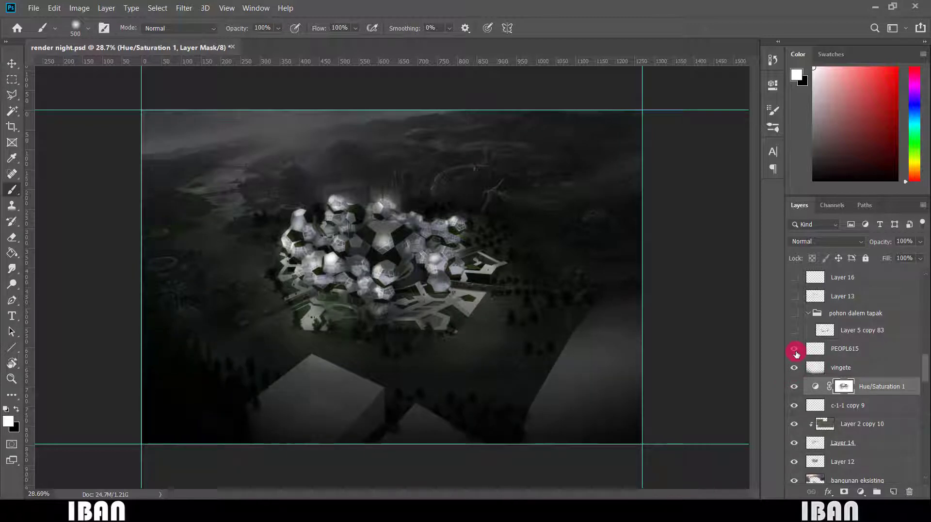
click(794, 349)
click(865, 354)
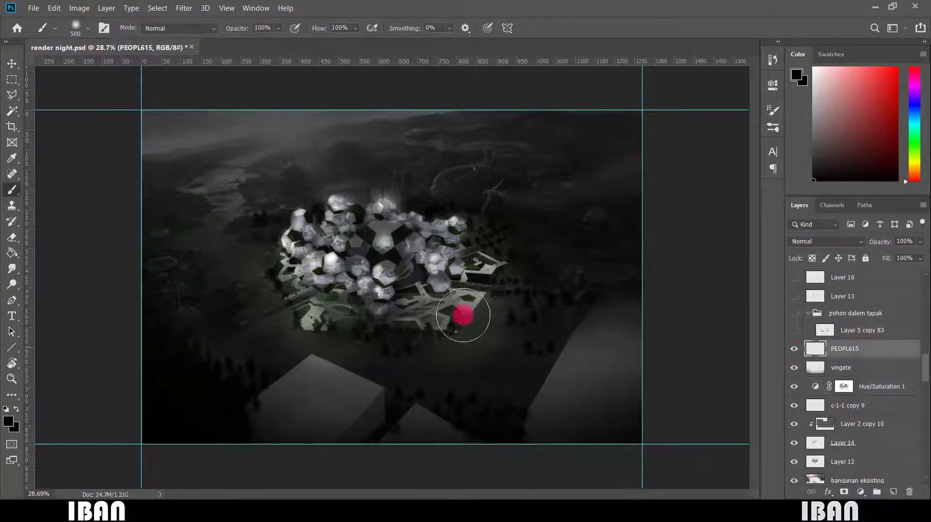
scroll(441, 308, up, 5)
scroll(443, 308, down, 3)
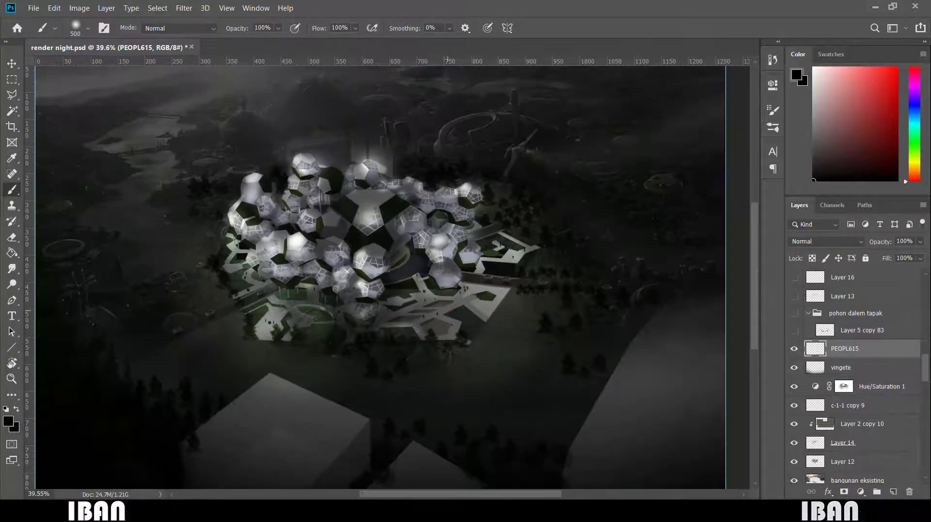
- Show Layer 5 copy 83 in the pohon dalem tapak group and inspect the trees around the plaza
click(794, 330)
click(793, 330)
click(793, 330)
scroll(479, 306, up, 4)
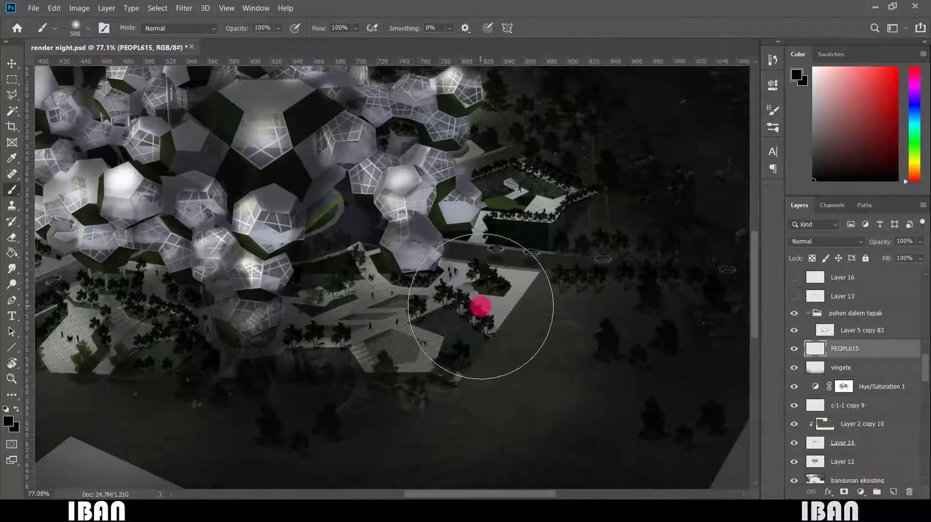
scroll(481, 304, down, 3)
scroll(482, 304, down, 1)
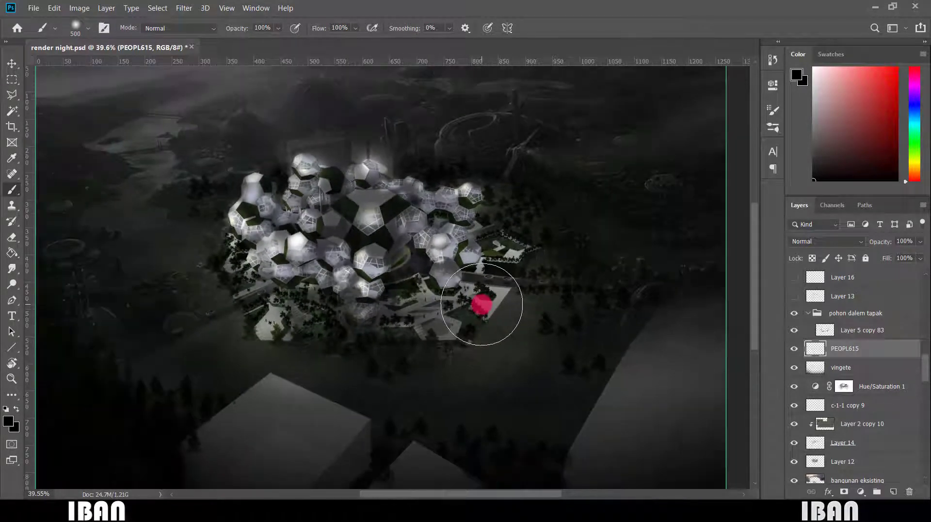
- Show Layer 13 above the pohon dalem tapak group and select it
drag(926, 369, 925, 359)
click(794, 386)
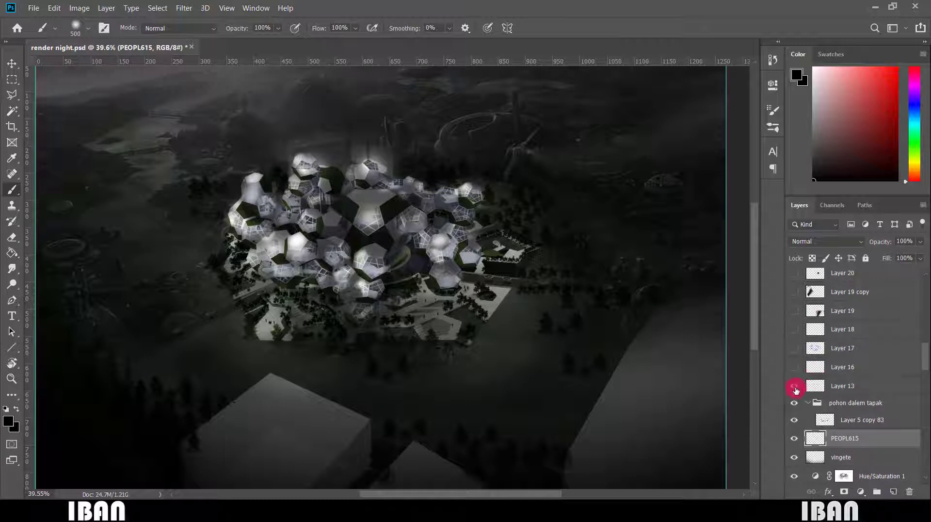
click(795, 388)
click(795, 388)
click(807, 386)
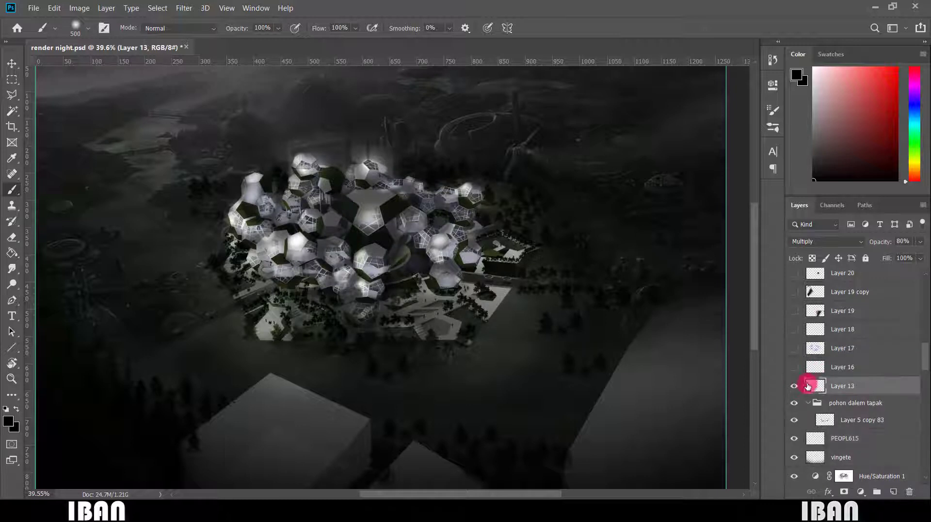
- Toggle the visibility of Layer 13 repeatedly to compare the building complex with and without it
click(793, 387)
click(793, 388)
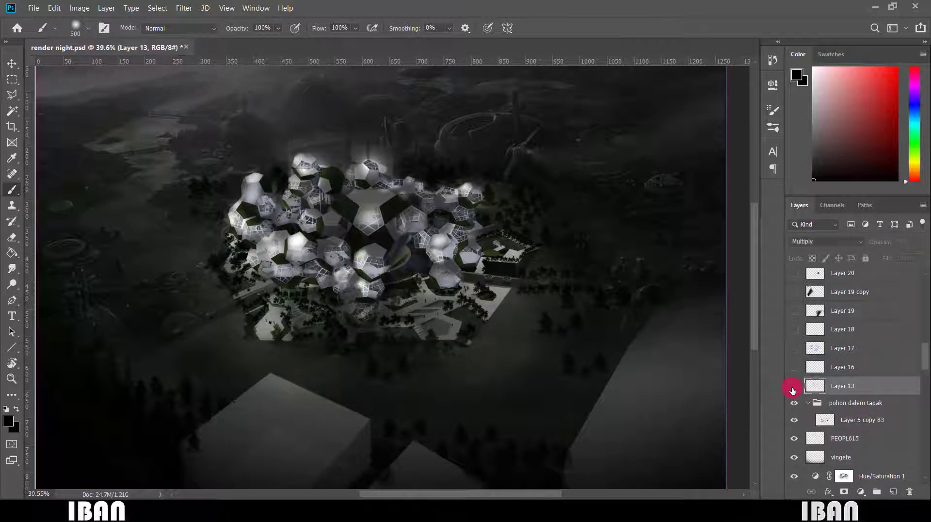
click(793, 387)
scroll(516, 228, up, 4)
scroll(488, 208, down, 3)
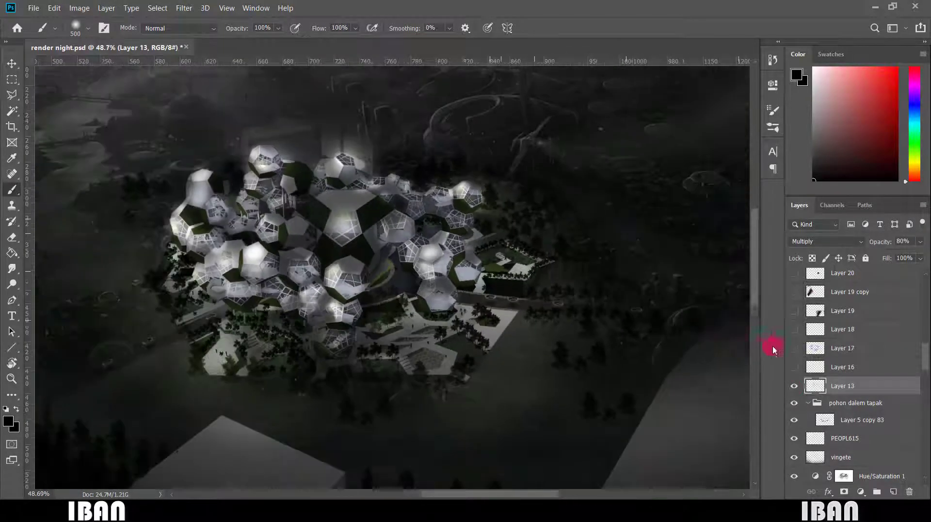
click(796, 388)
click(794, 388)
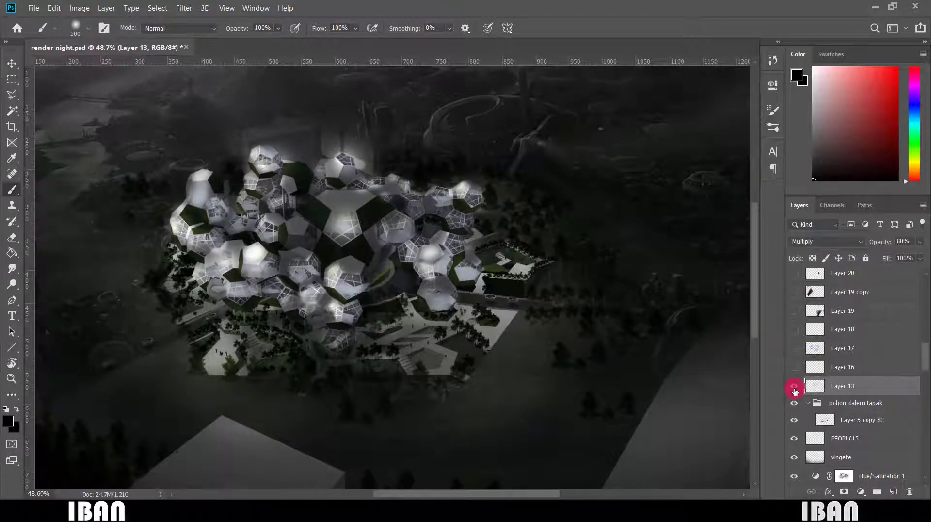
click(795, 389)
click(795, 390)
click(795, 389)
click(794, 390)
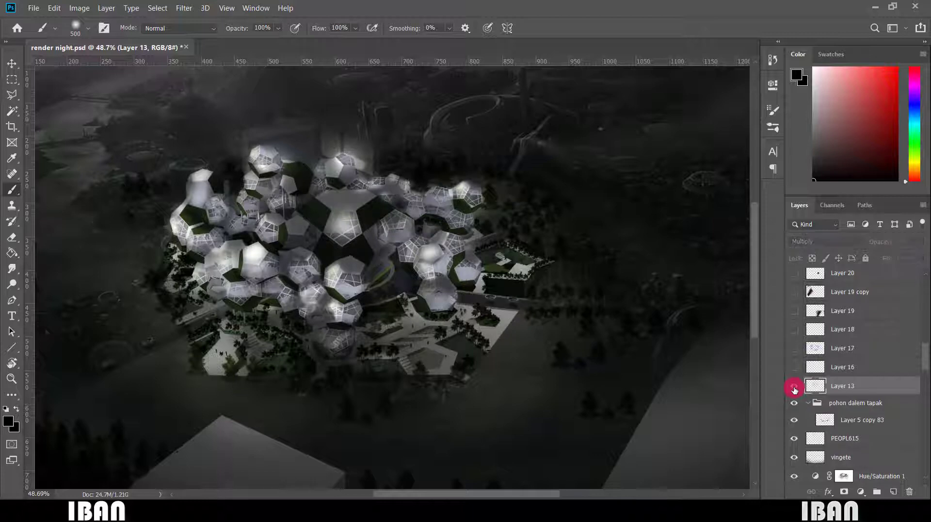
- Compare the domes close up with and without the Multiply shading of Layer 13, and leave the layer shown
click(794, 389)
click(794, 388)
scroll(270, 228, up, 5)
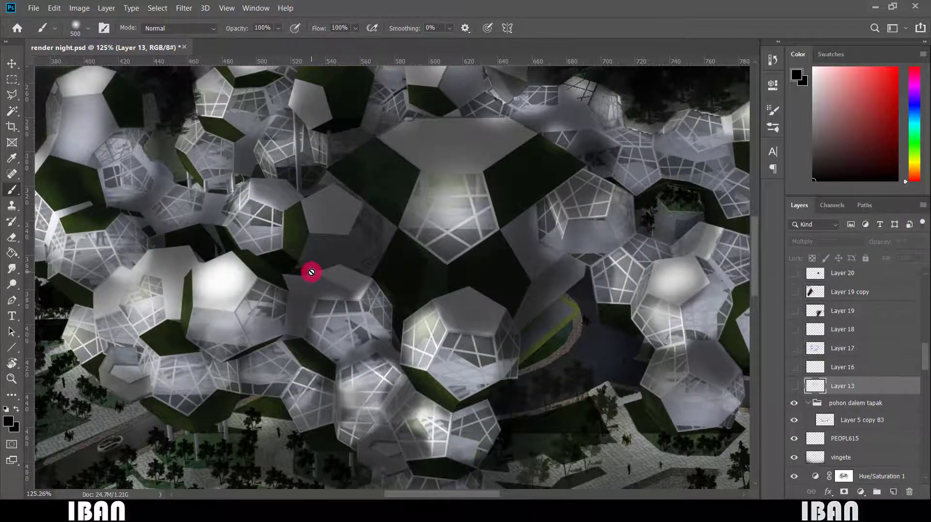
scroll(311, 272, down, 2)
click(793, 388)
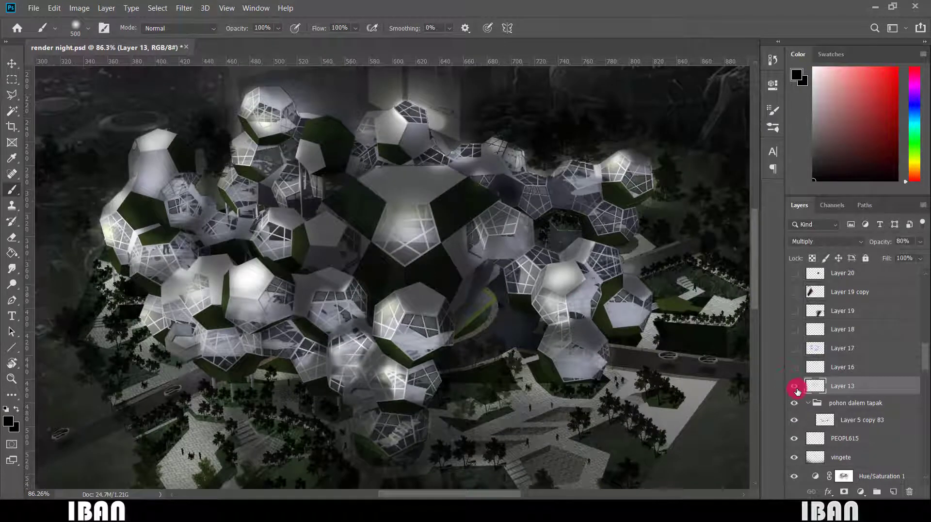
click(794, 389)
click(796, 389)
click(797, 389)
click(796, 389)
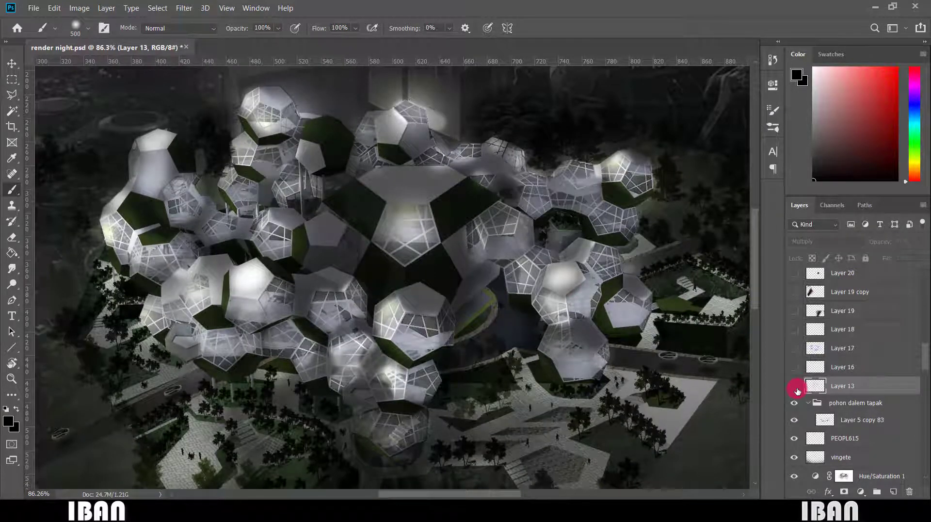
click(797, 389)
click(797, 388)
- Show Layer 16 and Layer 17, compare the scene with and without the purple glow, and select Layer 17
click(796, 383)
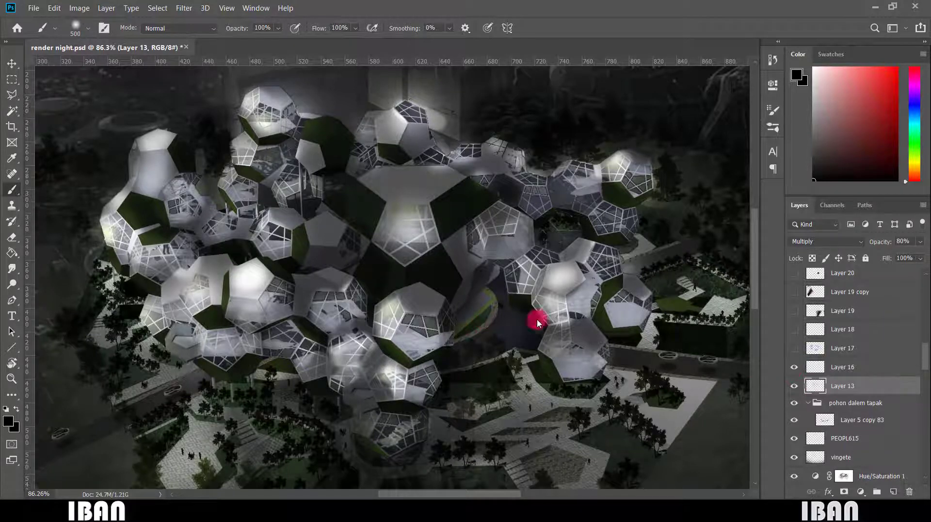
scroll(537, 318, down, 3)
click(794, 348)
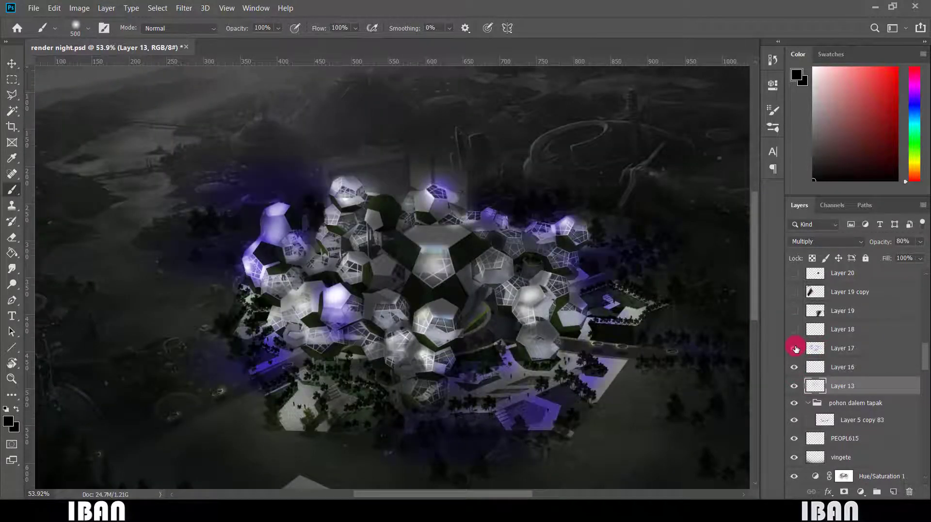
click(794, 348)
click(794, 348)
click(802, 348)
scroll(350, 243, down, 1)
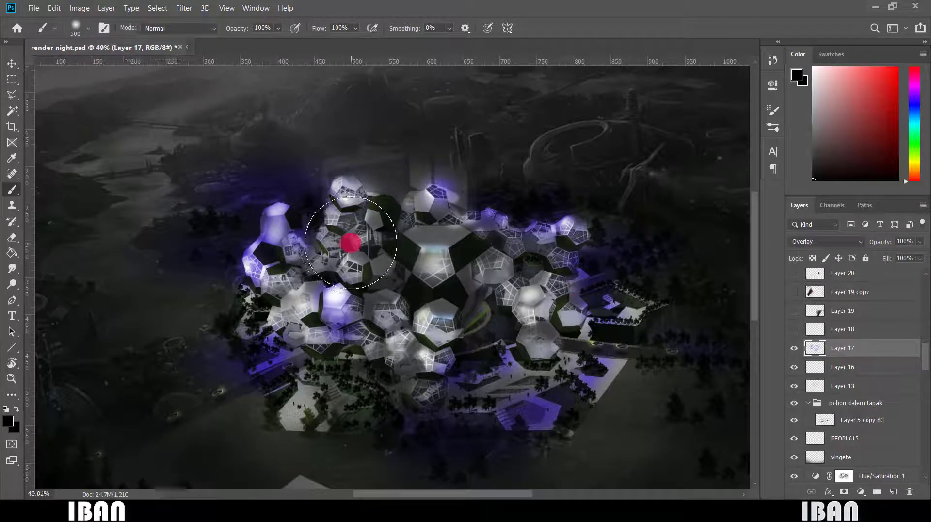
scroll(350, 242, down, 2)
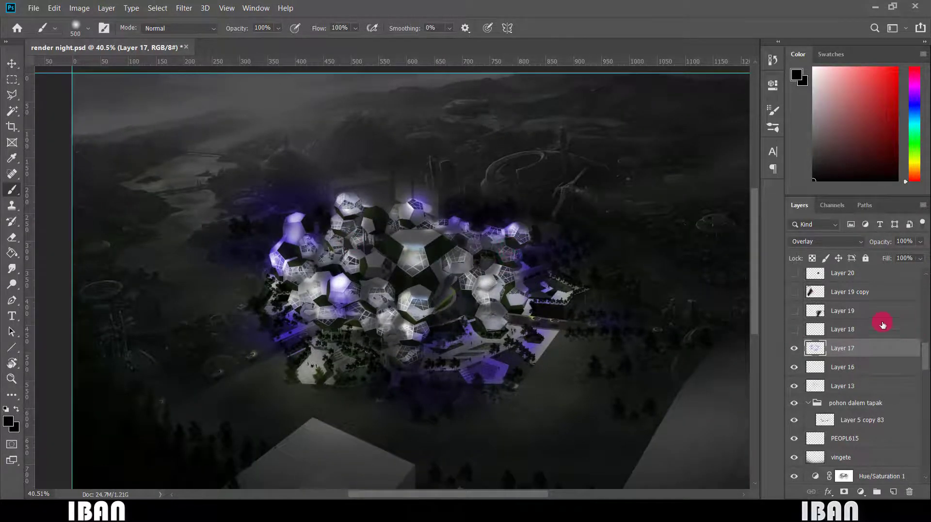
- Switch Layer 17's blend mode to Normal to examine the raw purple brush strokes around the domes
click(830, 239)
click(813, 202)
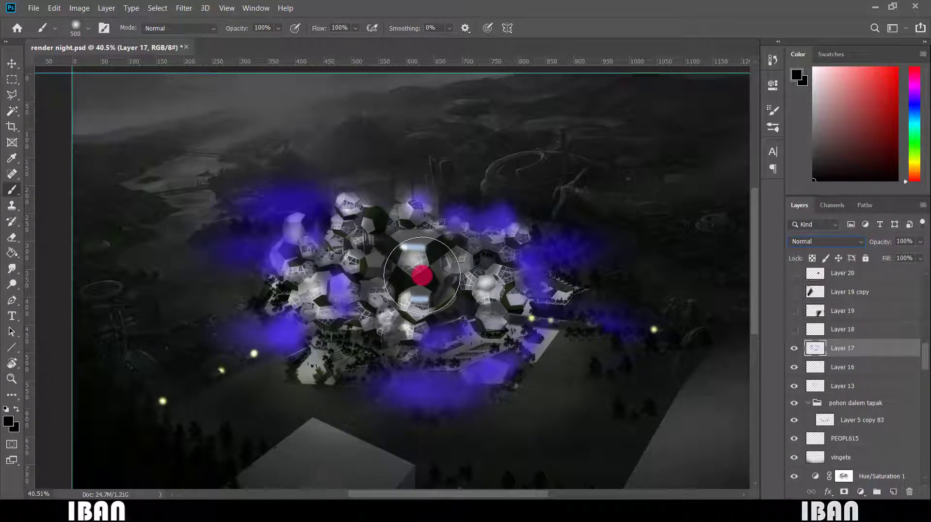
drag(422, 275, 454, 324)
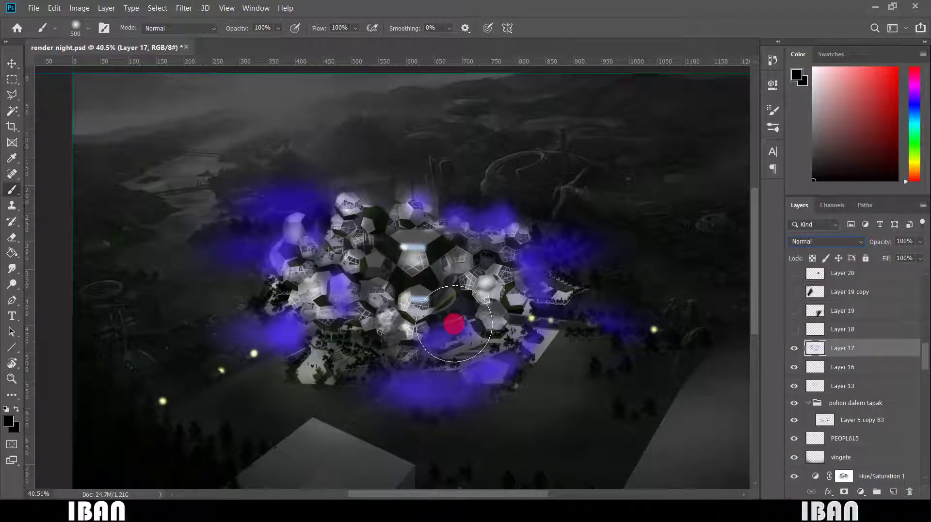
- Activate the Brush tool and sample the purple of the strokes above the domes as the foreground color
click(23, 234)
click(13, 190)
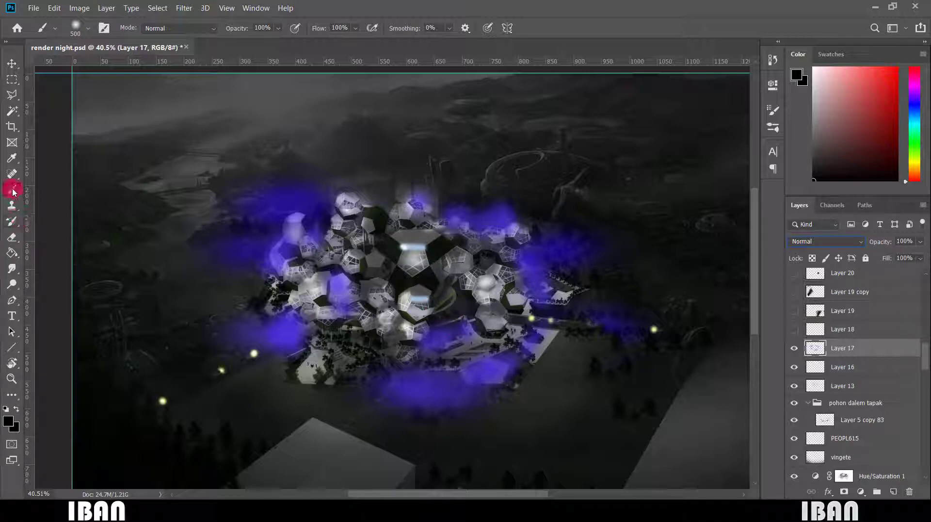
alt+click(501, 208)
click(812, 356)
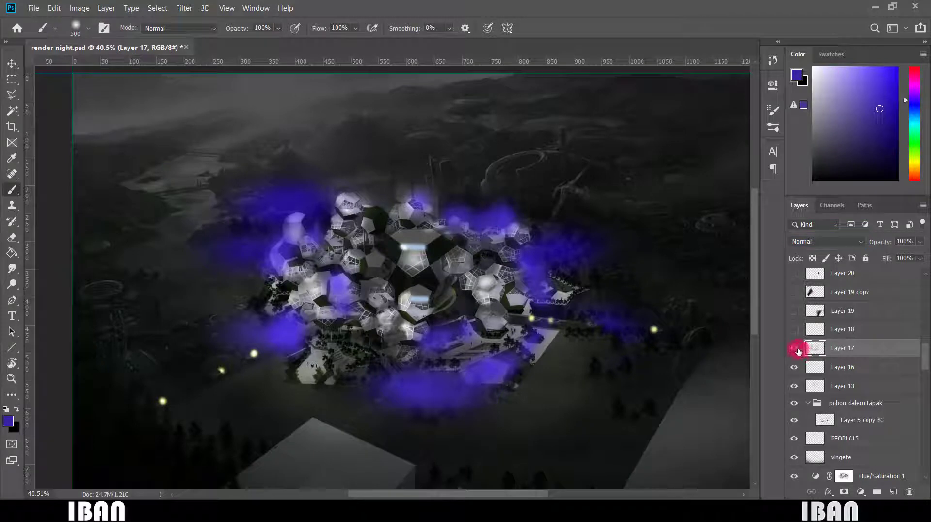
- Set Layer 17's blend mode to Overlay and hide the layer
click(828, 249)
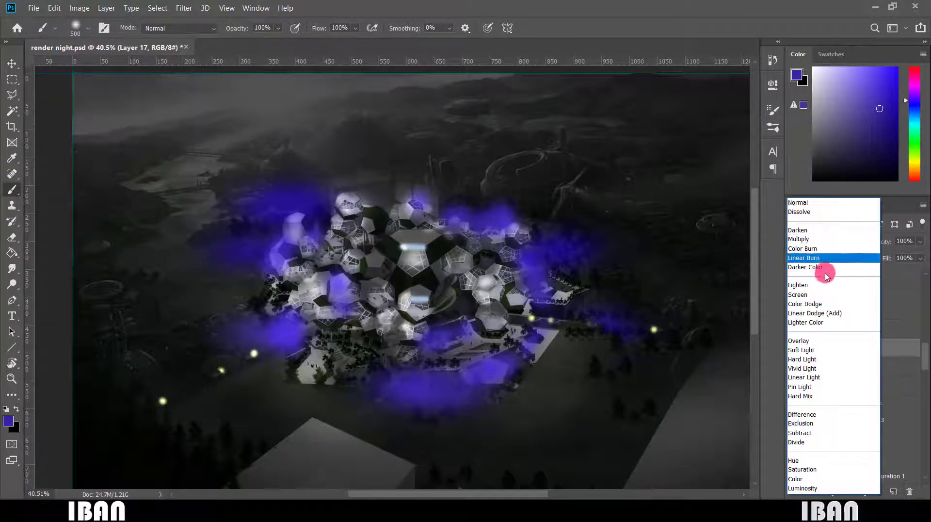
click(816, 341)
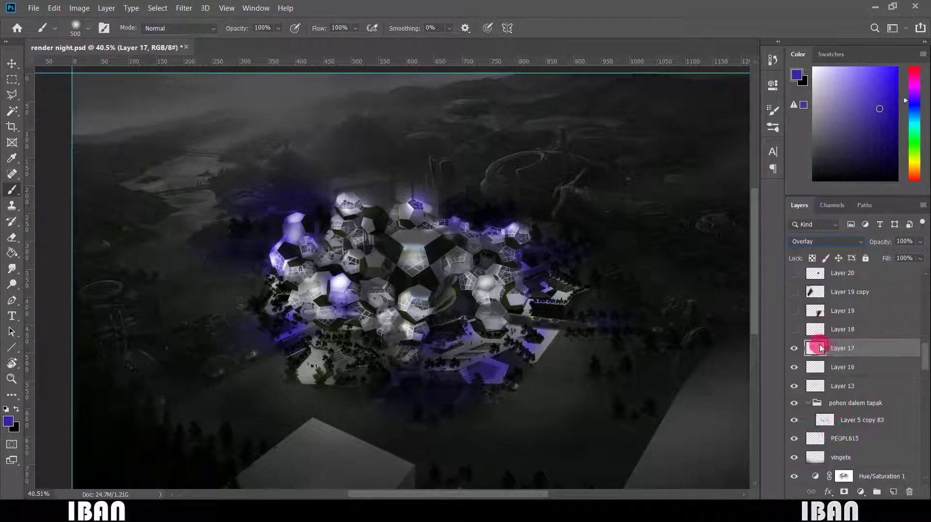
click(794, 350)
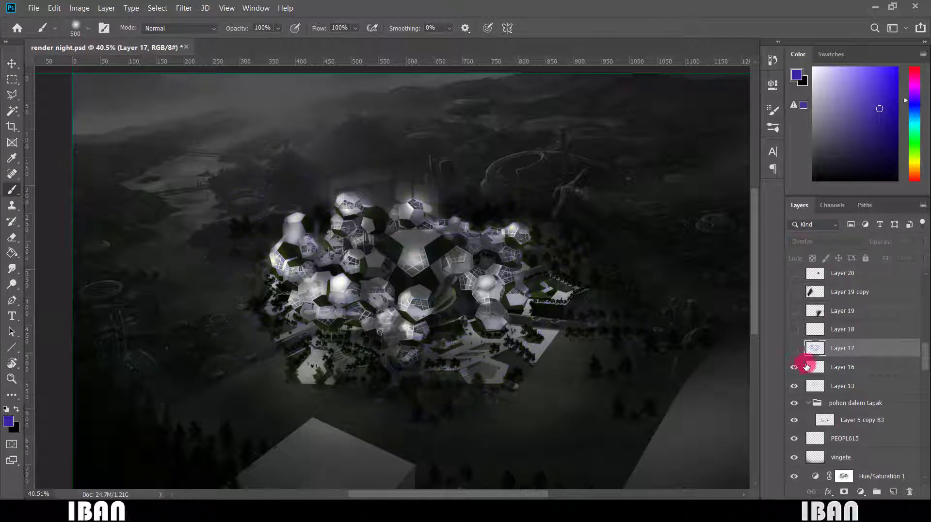
- Paint purple over the domes and plaza on a new layer, shrinking the brush to 70 px, and set the layer's blend mode to Overlay
click(893, 493)
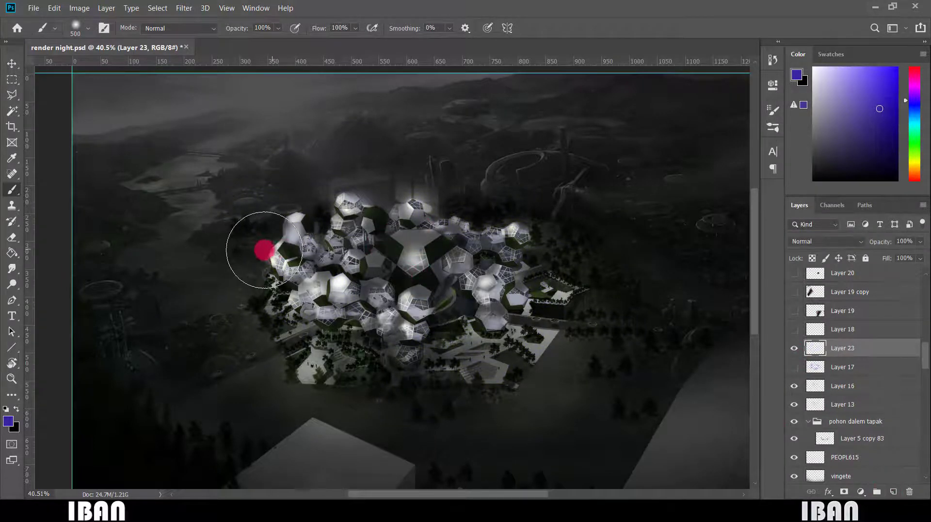
mouse_move(458, 247)
mouse_down()
mouse_move(504, 297)
mouse_move(474, 294)
mouse_move(455, 275)
mouse_move(344, 306)
mouse_move(322, 329)
mouse_move(326, 271)
mouse_move(277, 274)
mouse_move(316, 243)
mouse_move(293, 203)
mouse_move(389, 207)
mouse_move(409, 179)
mouse_up()
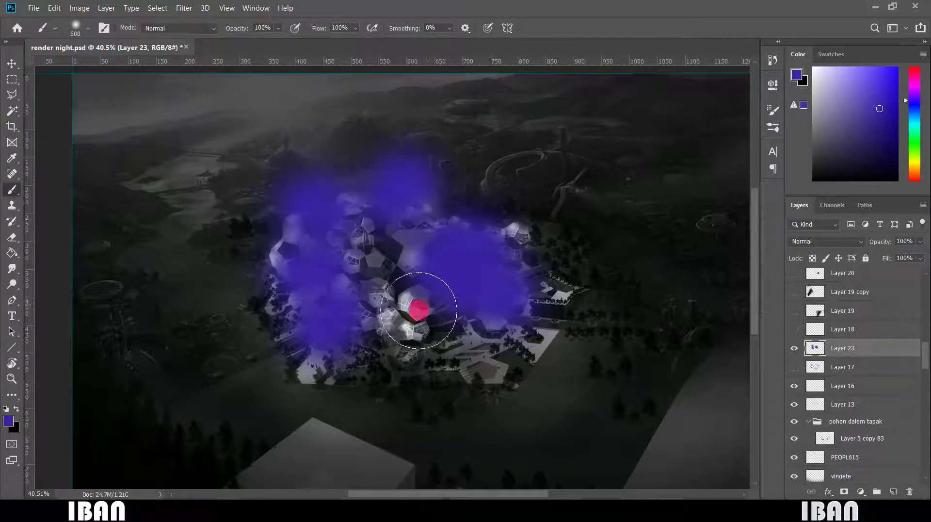
key(bracketleft)
key(bracketleft)
key(bracketleft)
key(bracketleft)
key(bracketleft)
key(bracketleft)
key(bracketleft)
key(bracketleft)
key(bracketleft)
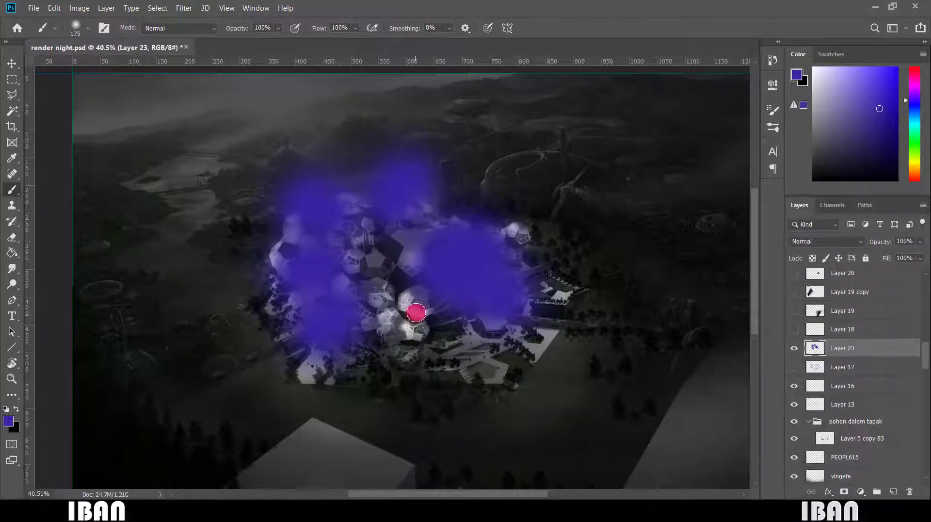
mouse_move(414, 307)
mouse_down()
mouse_move(414, 333)
mouse_move(480, 371)
mouse_up()
key(bracketleft)
key(bracketleft)
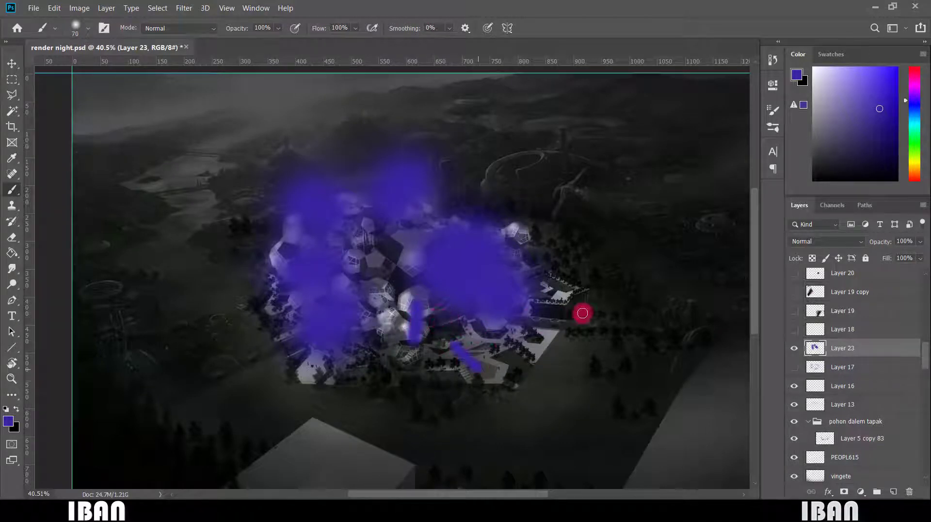
click(832, 242)
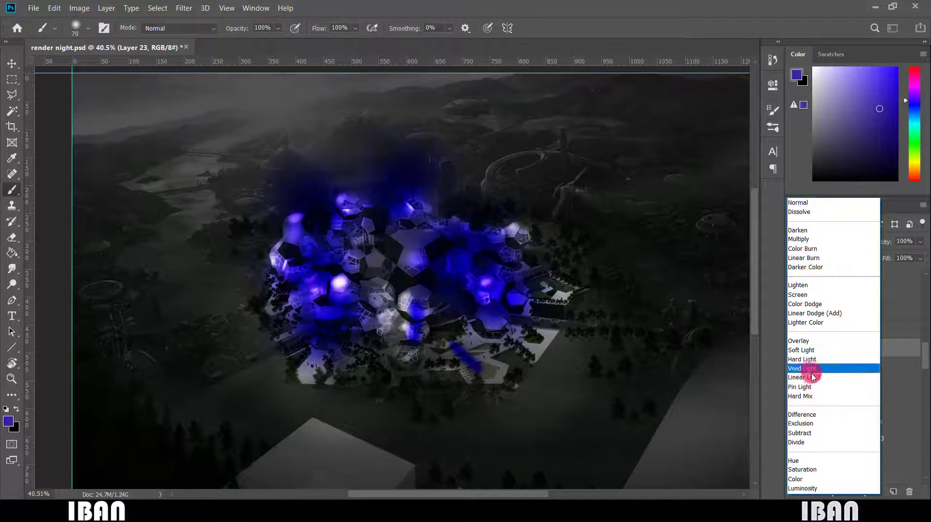
click(800, 341)
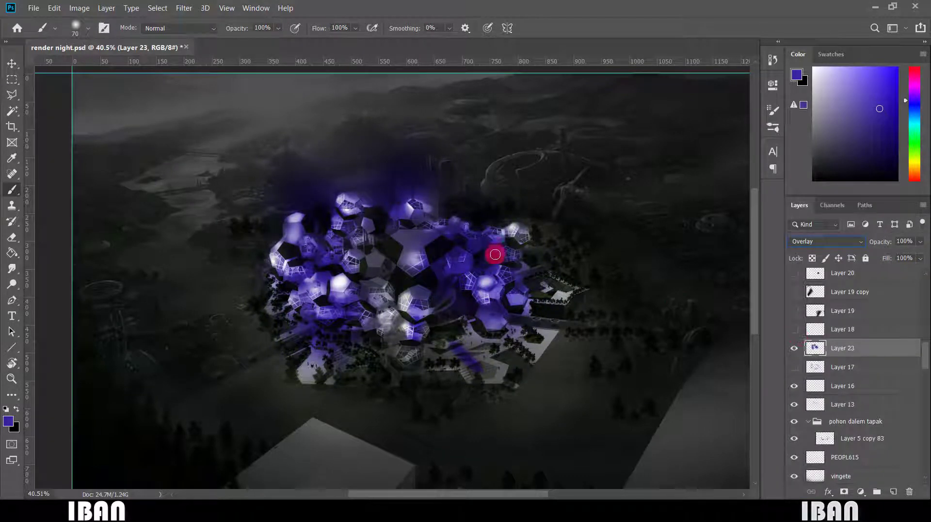
- Delete the newly painted purple layer and show Layer 17 again
click(867, 373)
click(860, 345)
key(Delete)
click(794, 348)
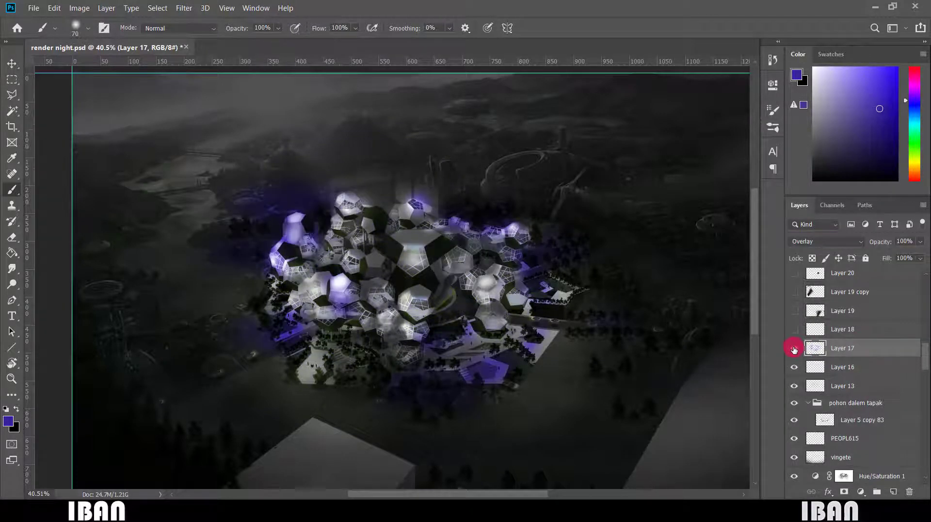
click(793, 348)
click(793, 348)
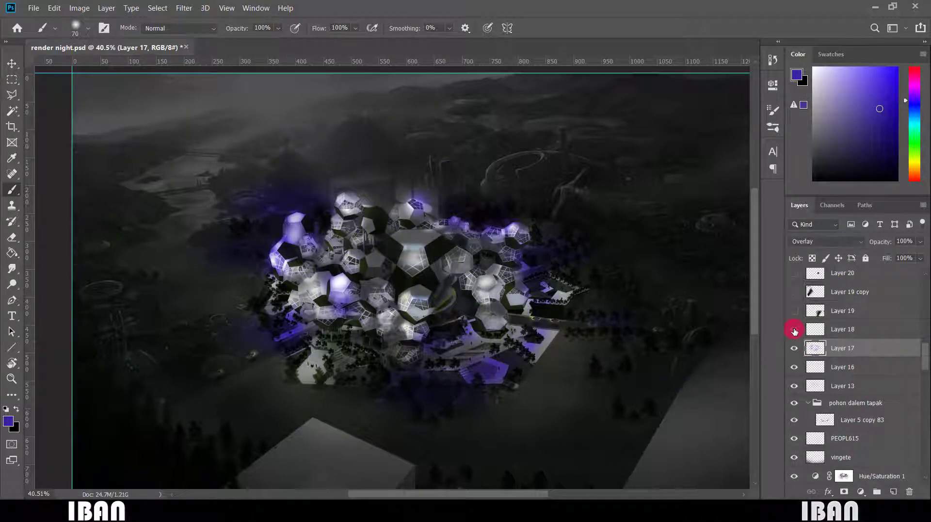
- Show Layer 18 and Layer 19 to add the reddish light beside the plaza
scroll(484, 331, down, 1)
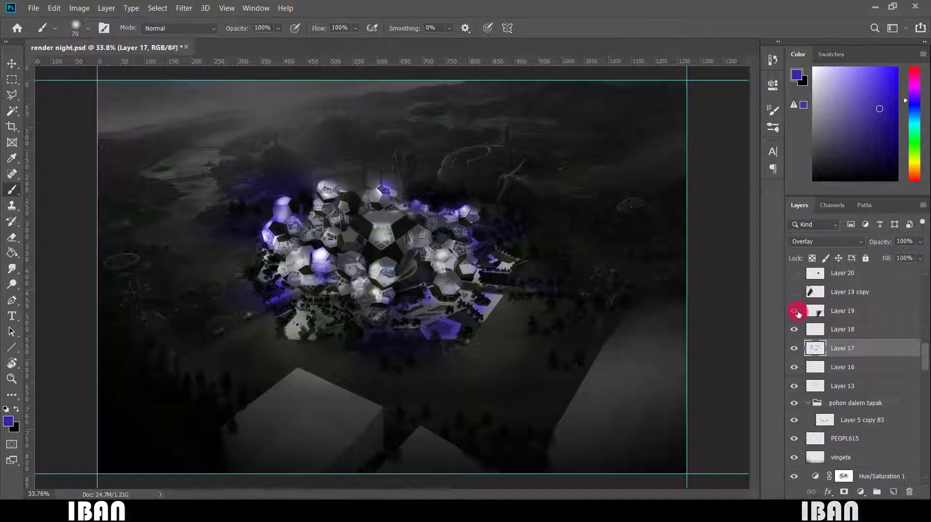
click(796, 311)
click(796, 311)
click(797, 311)
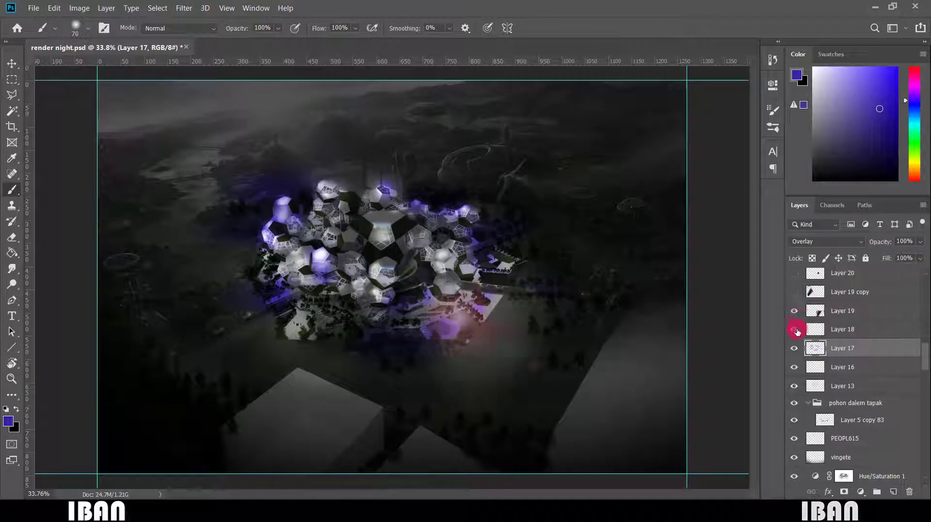
- Toggle Layer 17 off and on to compare the whole scene with and without its purple glow
click(794, 348)
click(795, 347)
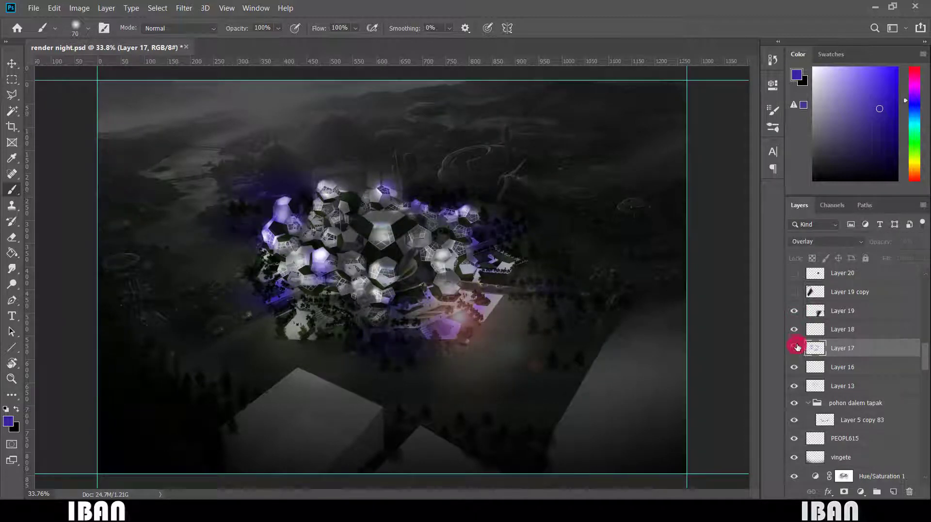
click(795, 348)
click(793, 348)
- Select Layer 19 and toggle its visibility to compare the plaza with and without the red light, leaving it shown
click(811, 310)
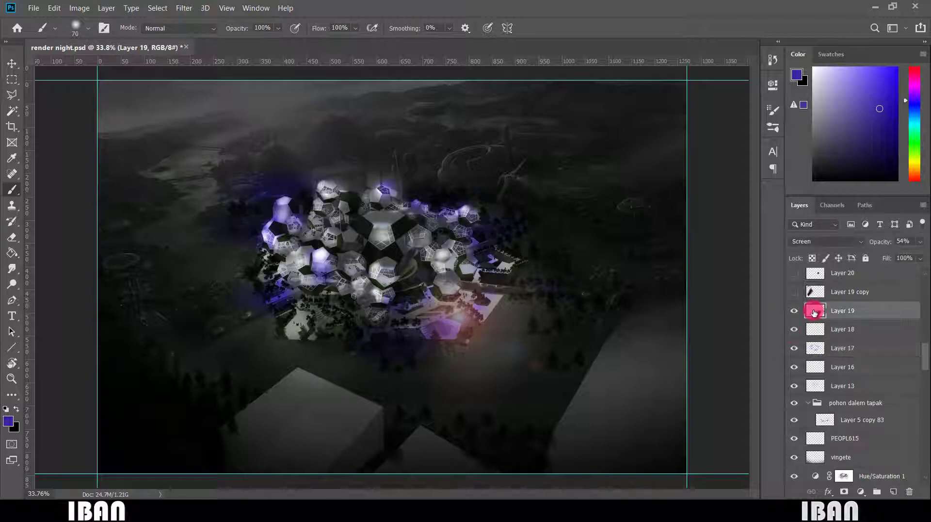
click(795, 311)
click(795, 311)
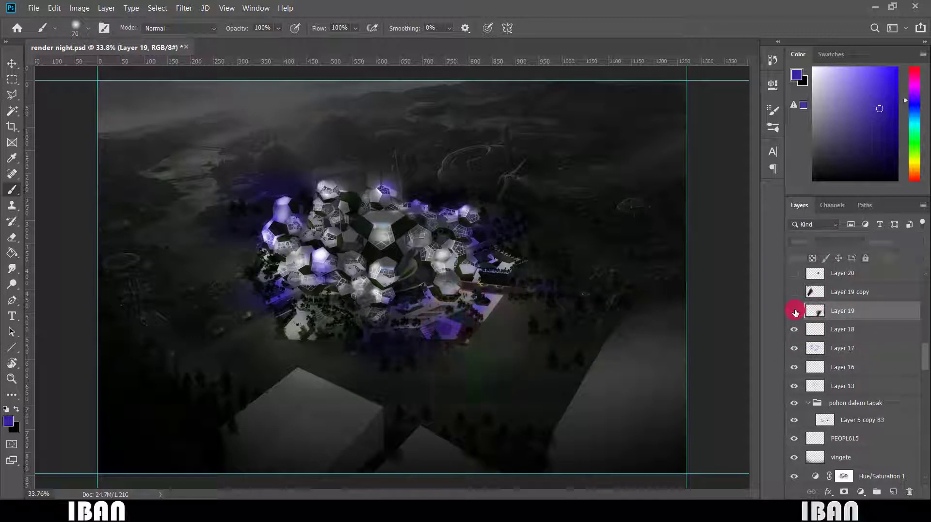
click(795, 312)
click(795, 312)
click(794, 312)
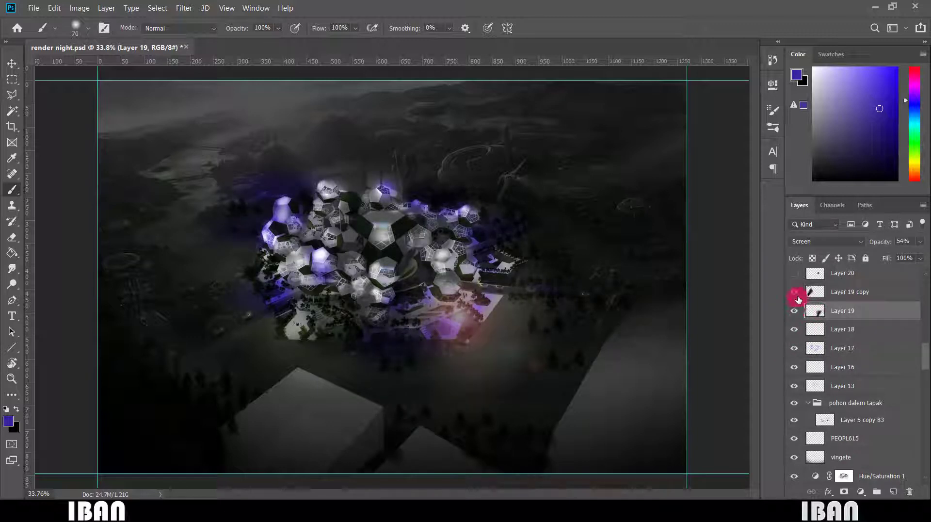
- Show Layer 19 copy and compare the reddish light it adds beside the lower domes
click(795, 293)
click(794, 293)
click(795, 293)
scroll(815, 311, up, 1)
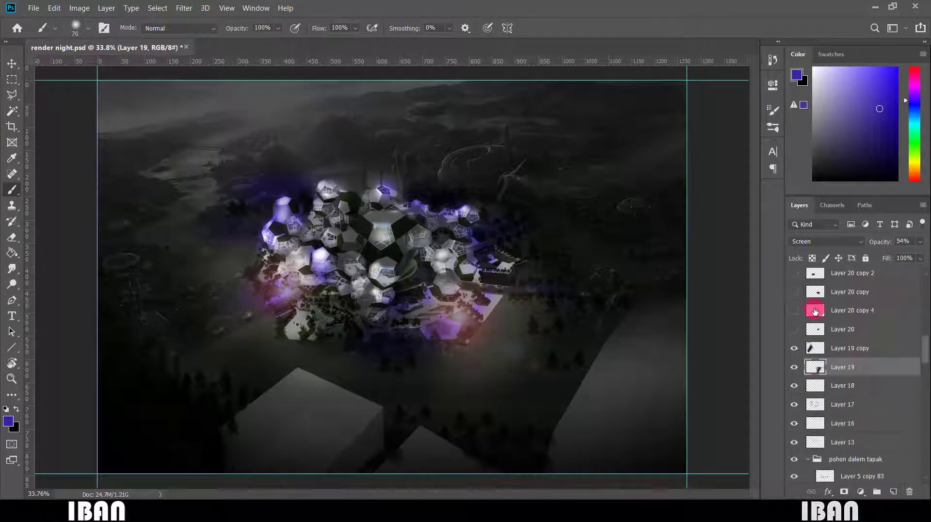
- Toggle the visibility of Layer 20 to compare its effect on the scene, and leave it hidden
click(794, 331)
click(795, 330)
click(795, 330)
click(794, 330)
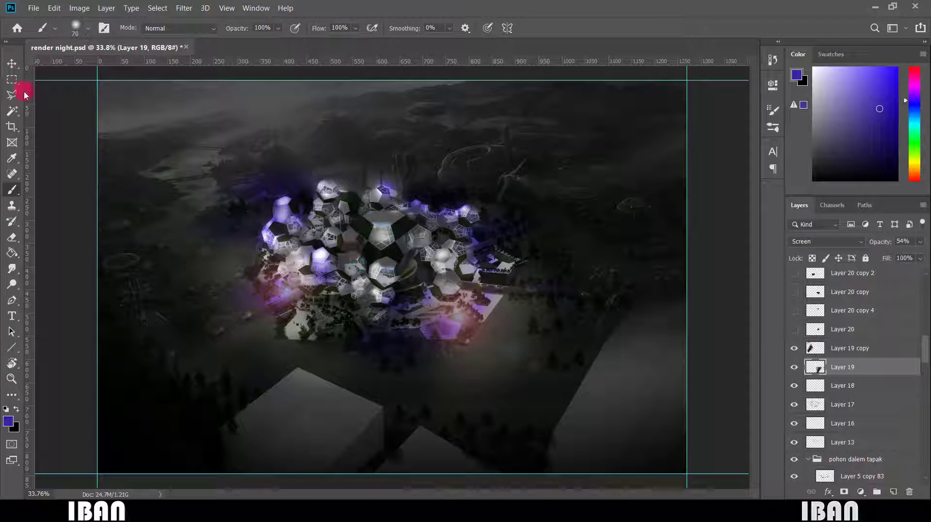
- Browse the brush presets and choose brush 26 from the Free Lens Flares Photoshop Brushes 7 set
click(79, 28)
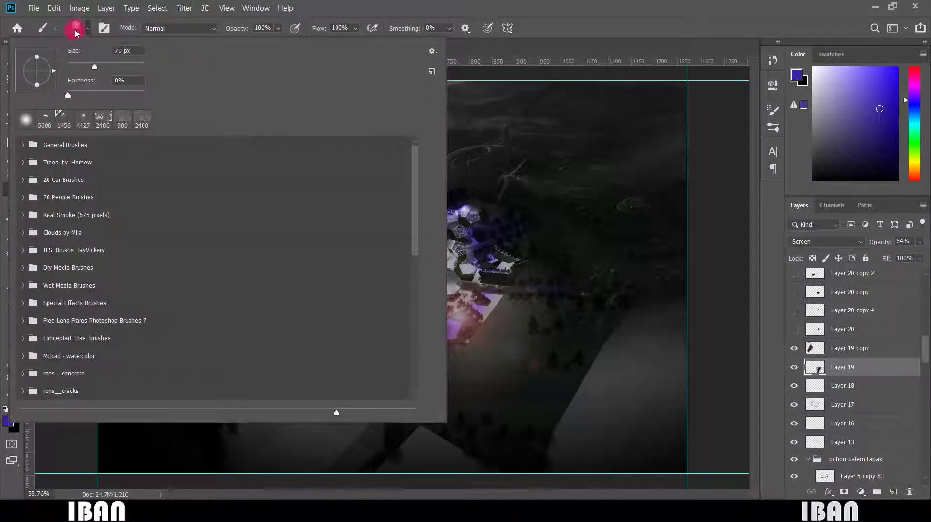
scroll(47, 190, down, 2)
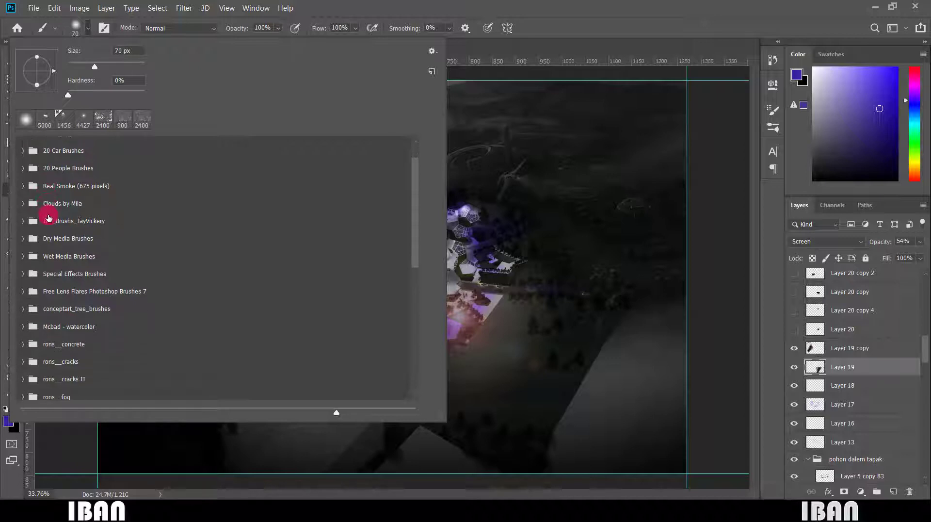
scroll(54, 230, down, 10)
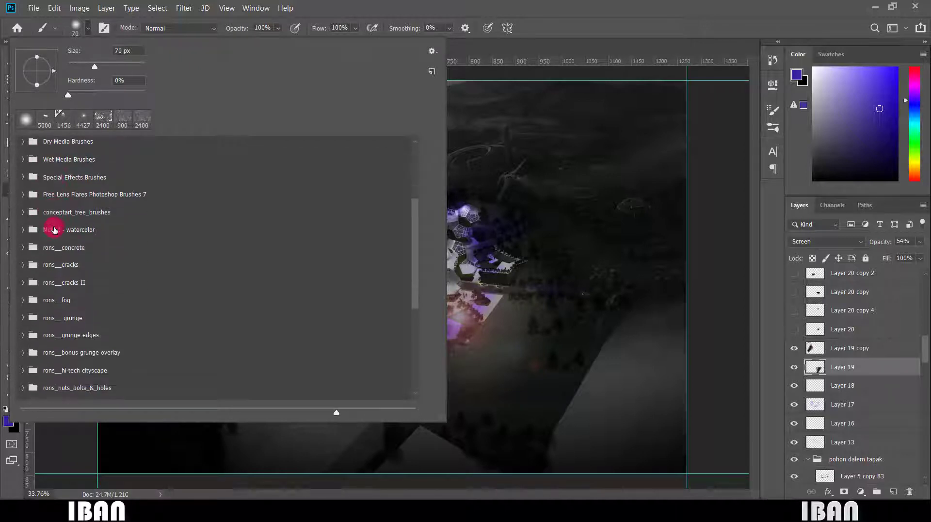
scroll(54, 230, down, 6)
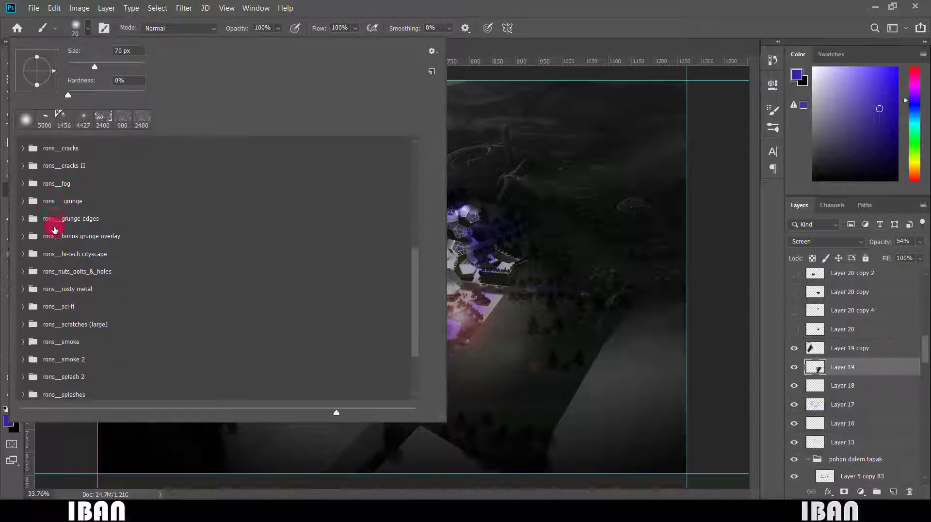
scroll(54, 229, up, 8)
scroll(54, 229, up, 10)
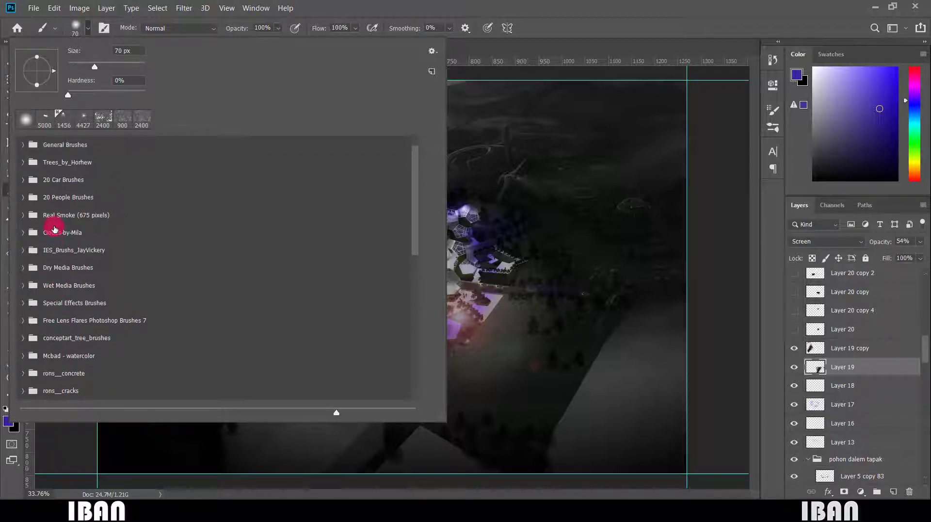
click(102, 324)
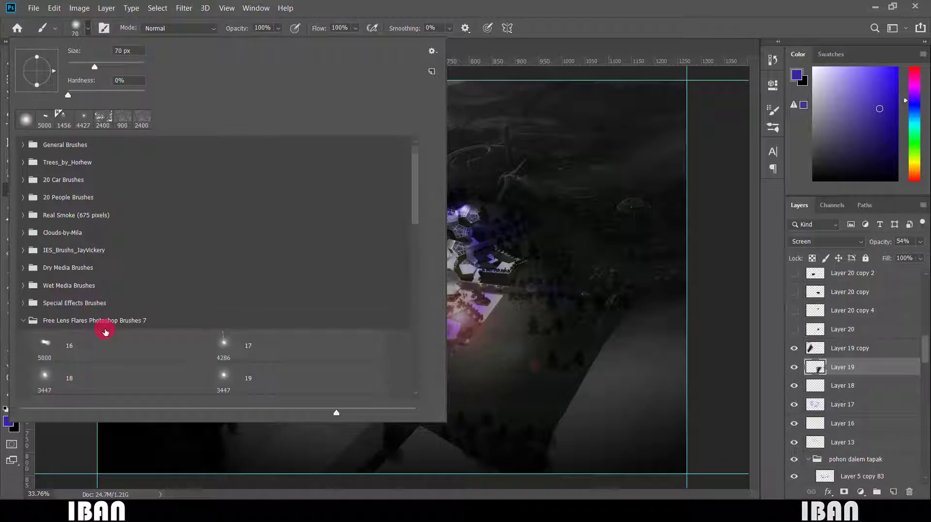
scroll(105, 331, down, 5)
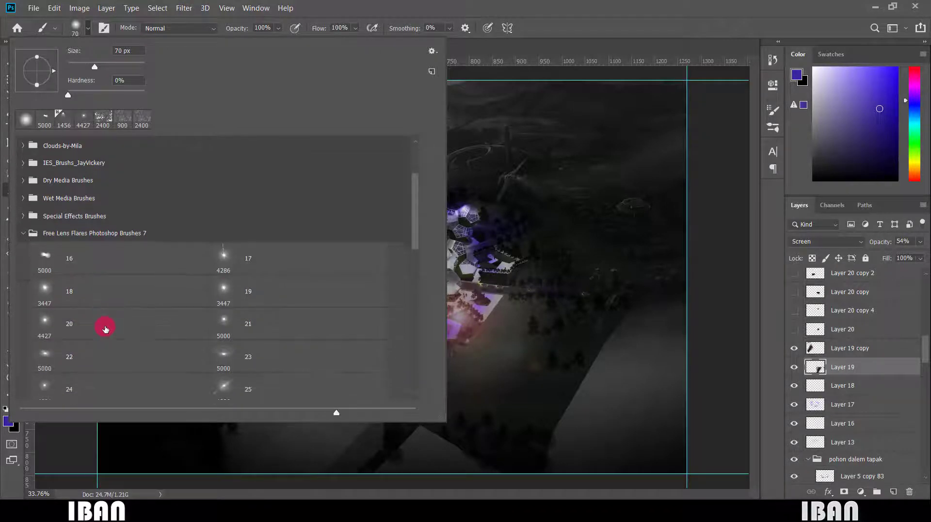
scroll(105, 329, down, 4)
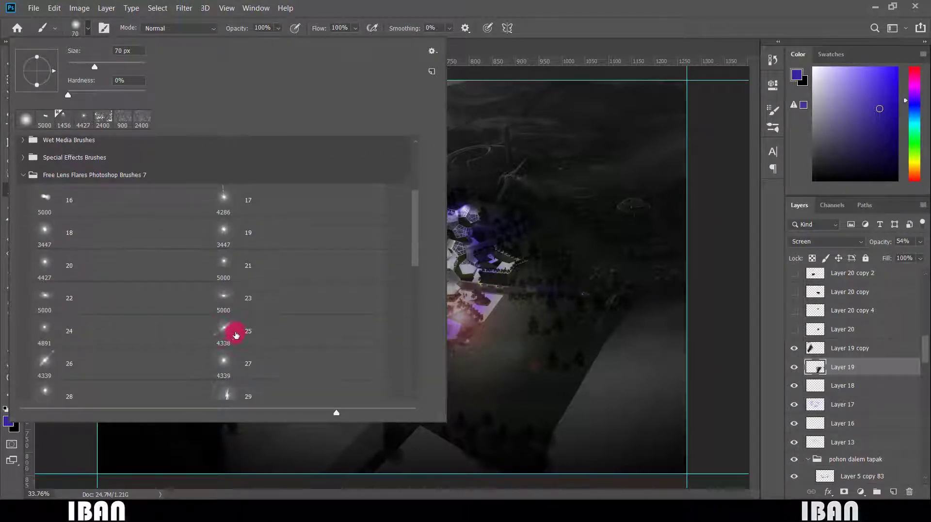
scroll(100, 343, down, 2)
click(55, 338)
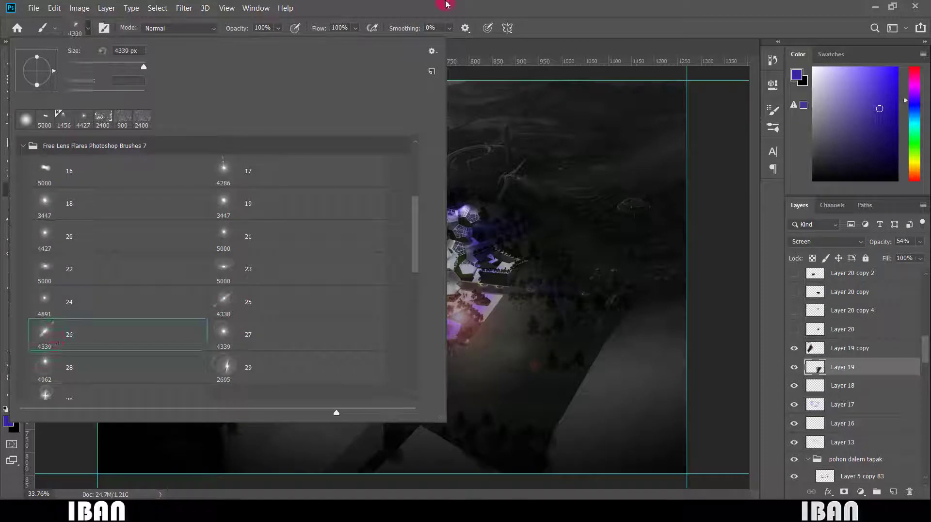
click(446, 4)
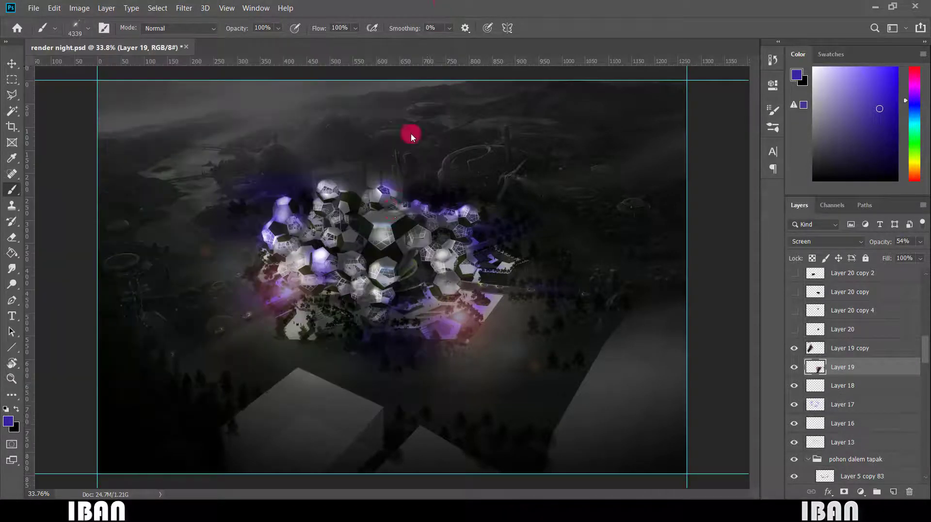
- Add a new layer directly above Layer 19 copy and reduce the lens flare brush to 700 px
click(868, 350)
click(893, 490)
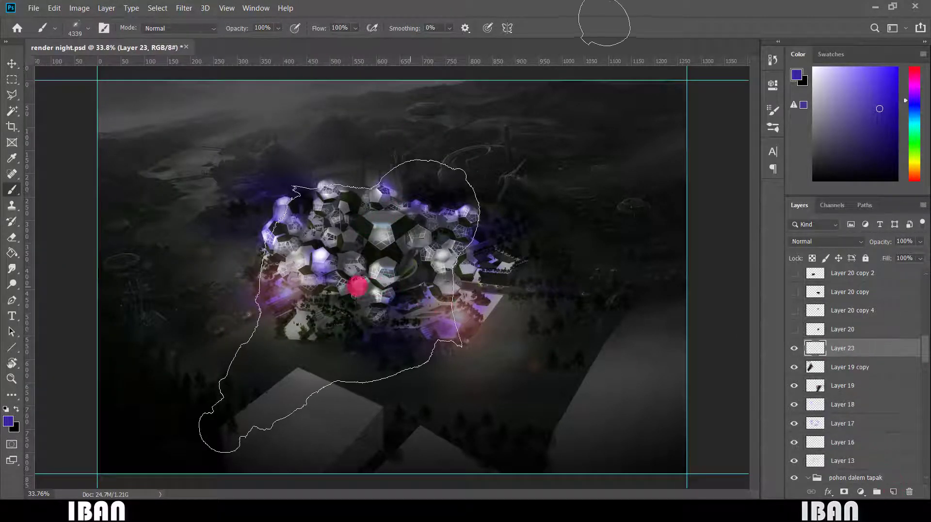
key(bracketleft)
key(bracketleft)
key(bracketleft)
key(bracketleft)
key(bracketleft)
key(bracketleft)
key(bracketleft)
key(bracketleft)
key(bracketleft)
key(bracketleft)
key(bracketleft)
key(bracketleft)
key(bracketleft)
key(bracketleft)
key(bracketleft)
key(bracketleft)
key(bracketleft)
key(bracketleft)
key(bracketleft)
key(bracketleft)
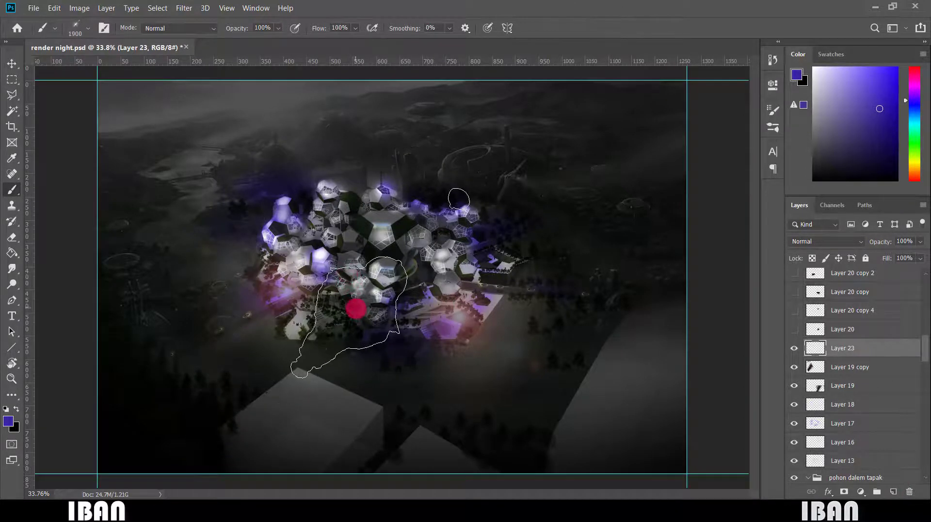
scroll(358, 302, up, 4)
key(bracketleft)
key(bracketleft)
key(bracketleft)
key(bracketleft)
key(bracketleft)
key(bracketleft)
key(bracketleft)
key(bracketleft)
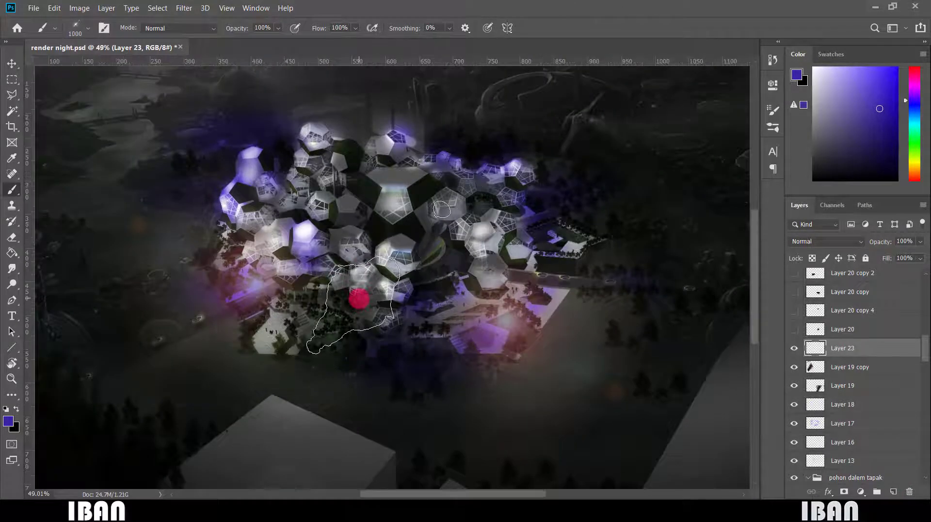
- Set the foreground colour to a bright, saturated red for painting with the lens flare brush
alt+click(391, 293)
scroll(390, 294, up, 3)
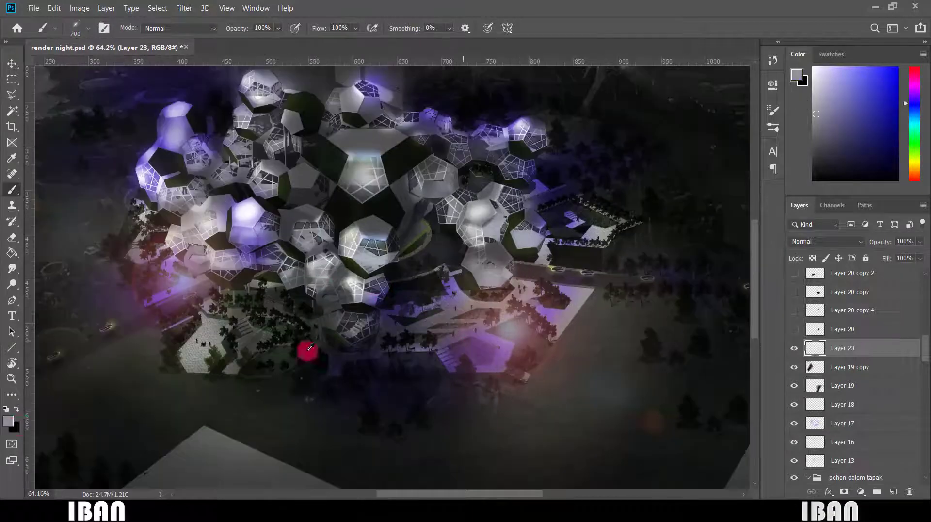
click(10, 422)
click(703, 117)
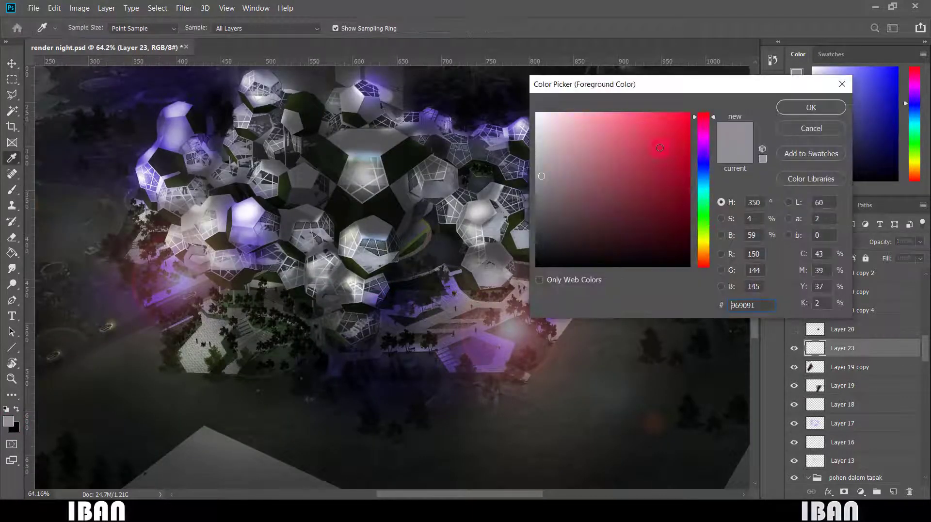
click(679, 128)
click(810, 108)
key(b)
- Stamp red lens flares over the central domes on Layer 23 and undo the last stamp
scroll(388, 243, down, 3)
click(388, 201)
click(443, 142)
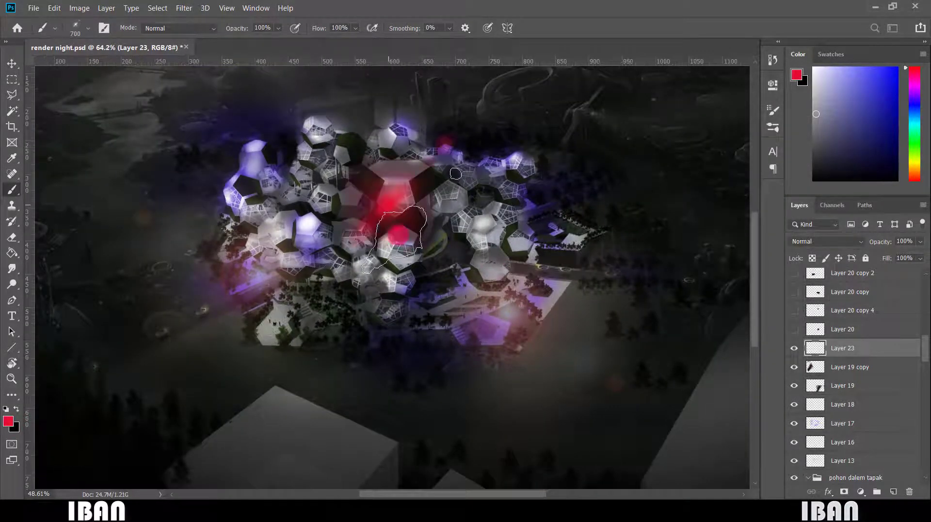
click(412, 283)
scroll(410, 286, down, 1)
key(ctrl+z)
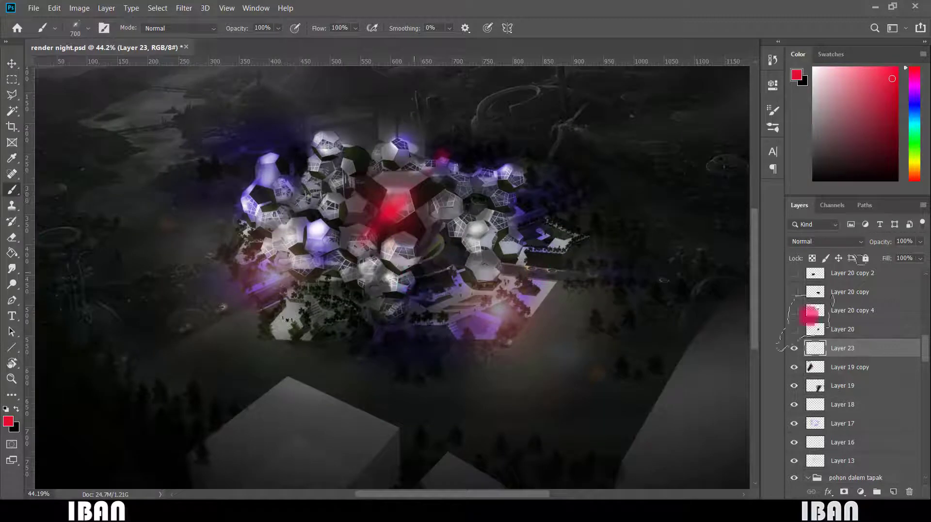
- Set Layer 23 to Screen blending and move its red flare onto the dark ground to the right of the domes
click(835, 242)
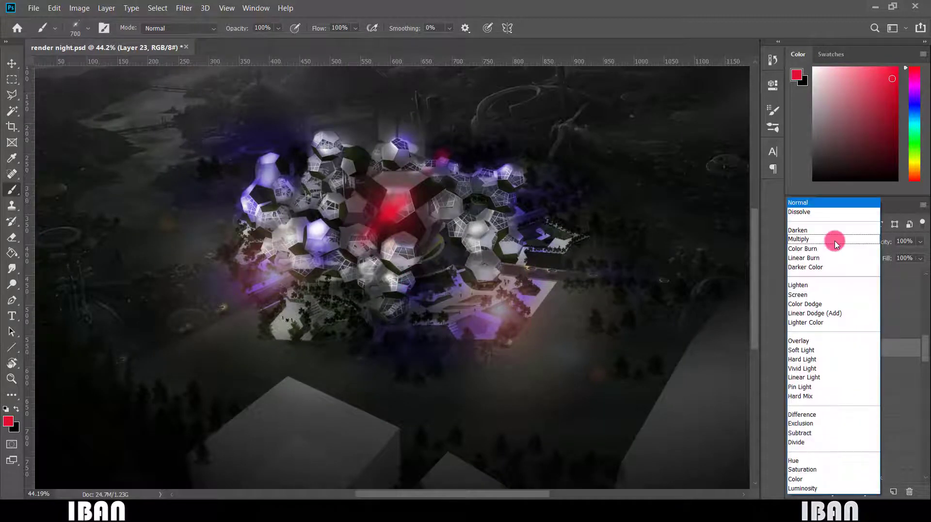
click(819, 297)
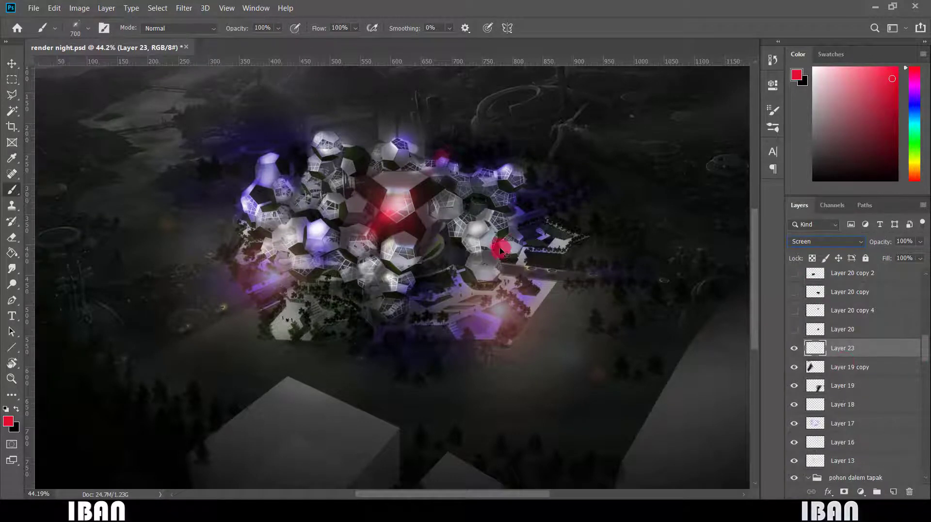
key(ctrl+t)
key(ctrl+0)
drag(420, 240, 654, 302)
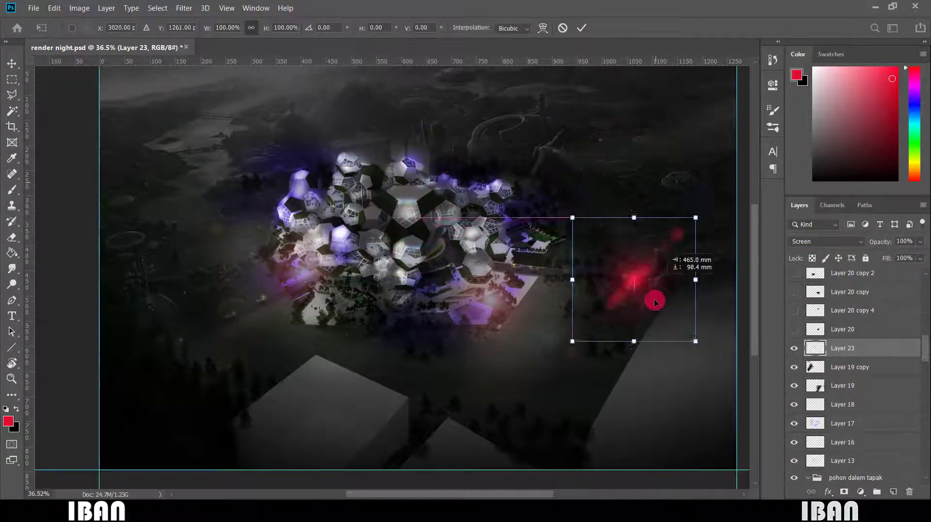
key(Return)
key(b)
scroll(661, 303, up, 2)
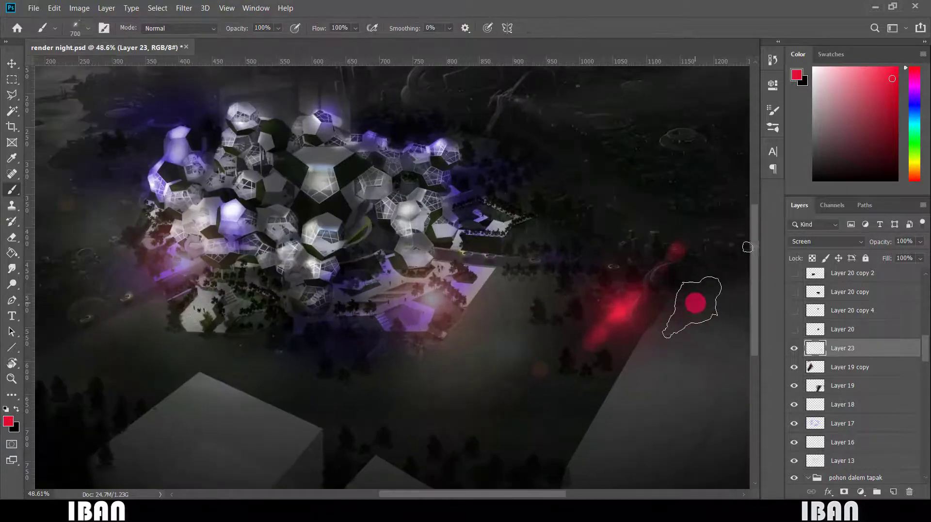
scroll(688, 301, up, 1)
scroll(664, 301, down, 2)
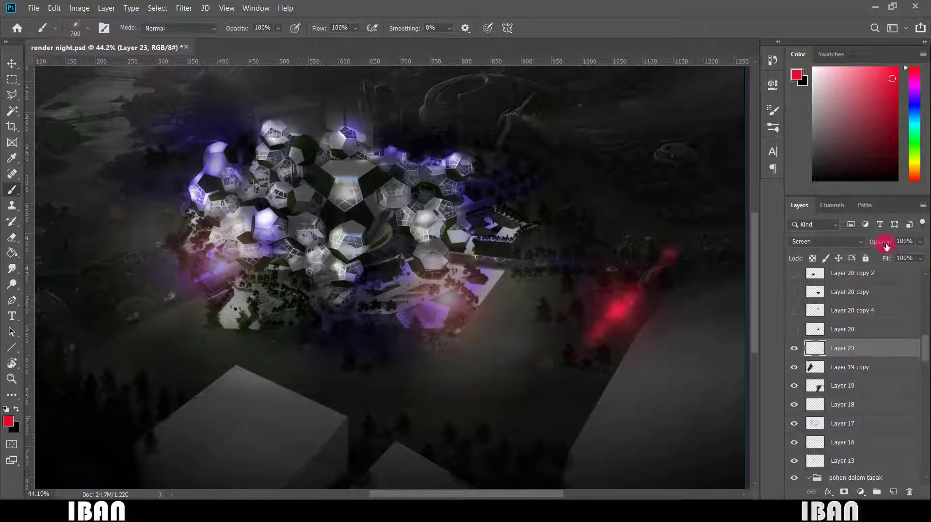
- Brighten the red flare on Layer 23 with a Brightness/Contrast adjustment, using brightness 148 and contrast 26
mouse_move(867, 245)
mouse_down()
mouse_move(888, 243)
mouse_move(879, 243)
mouse_up()
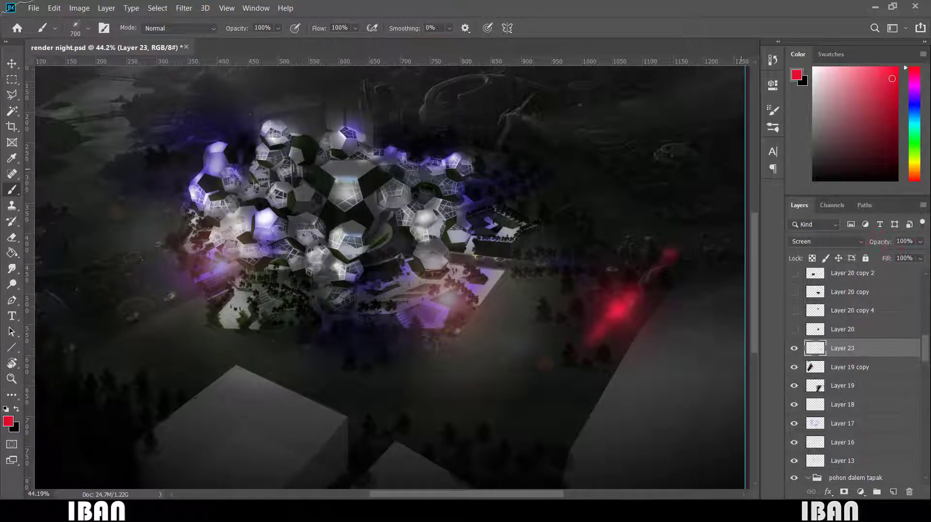
click(74, 7)
mouse_move(99, 37)
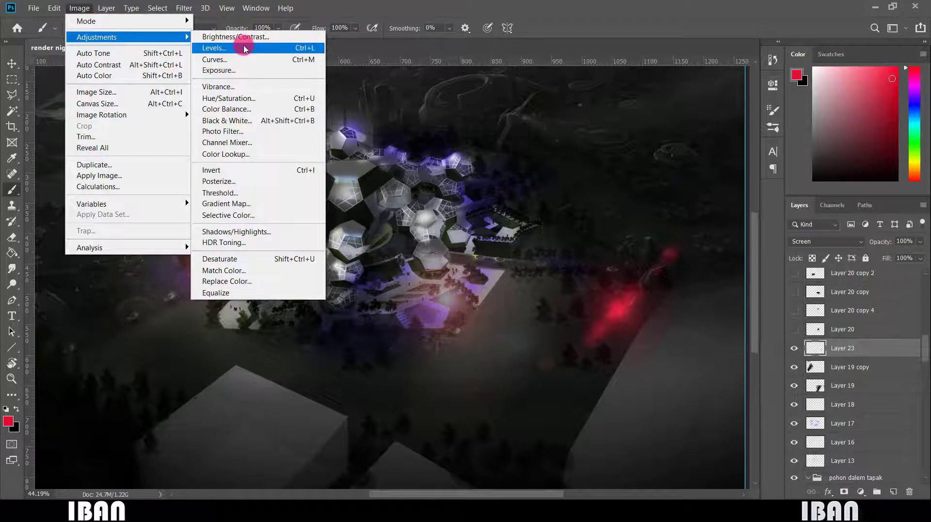
click(245, 37)
drag(688, 173, 282, 162)
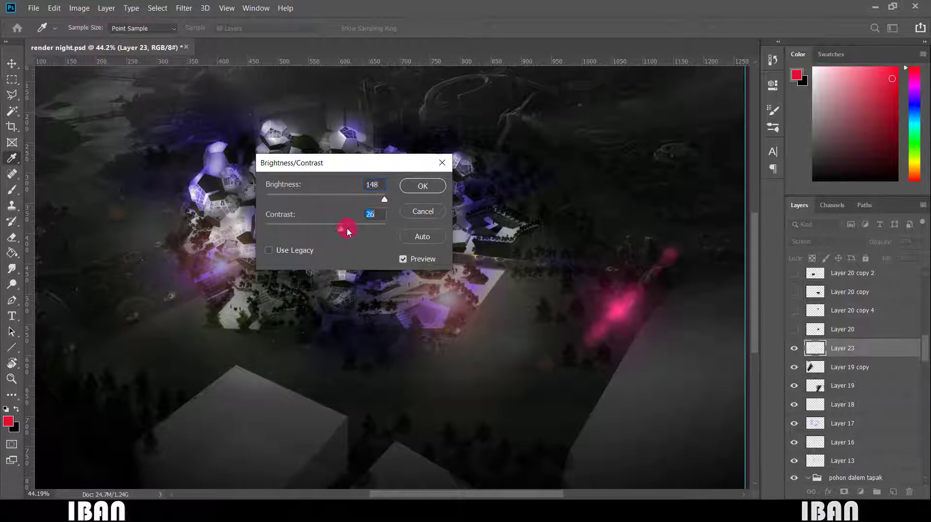
click(423, 185)
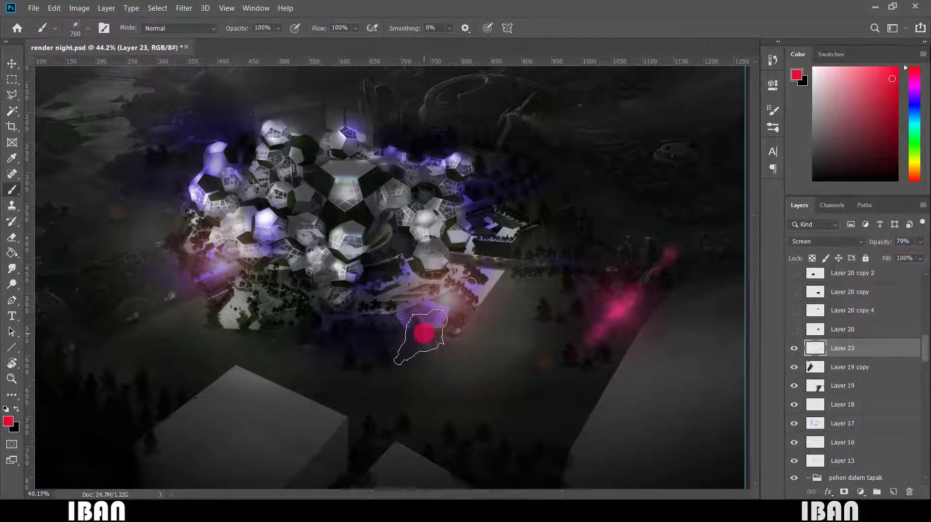
- Delete Layer 23 with the red test flare
scroll(425, 328, down, 3)
key(Delete)
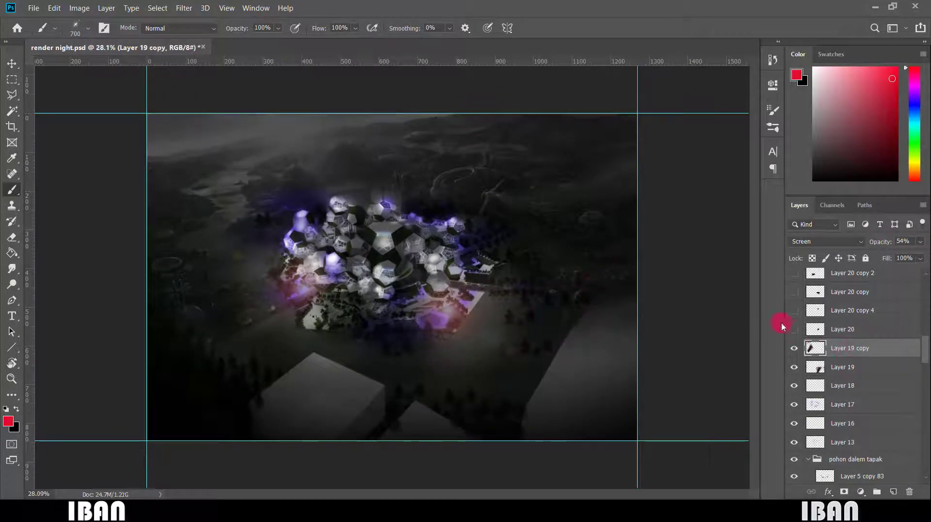
- Show Layer 20, move its pink and blue light beams onto the dark landscape beyond the domes, and activate the Brush tool
click(794, 330)
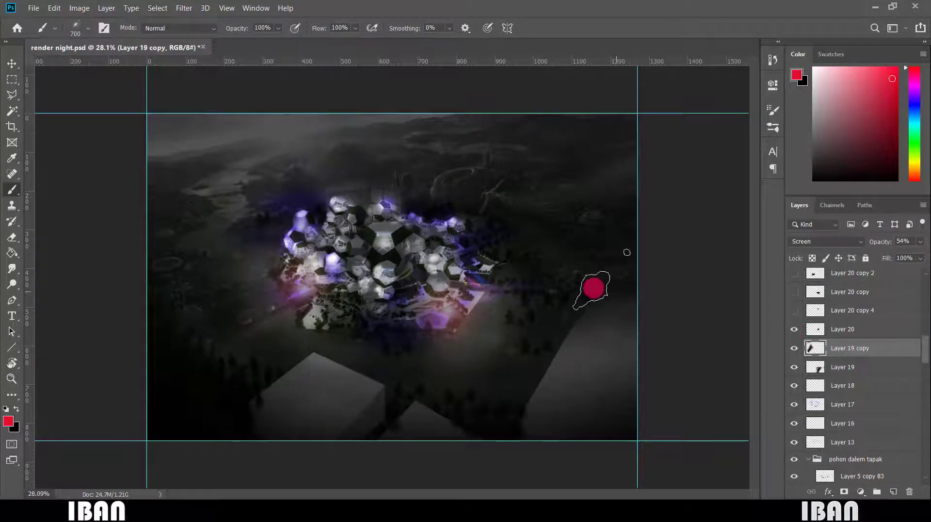
scroll(589, 288, up, 5)
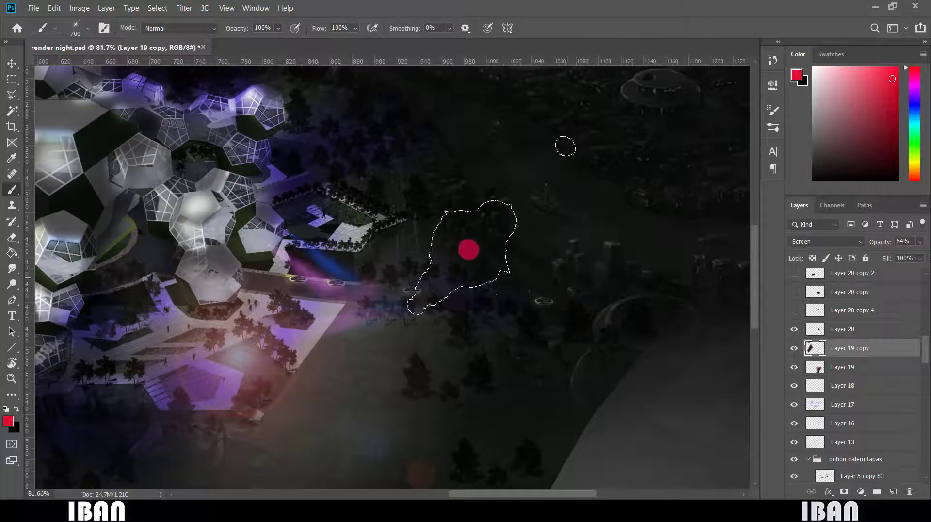
key(ctrl+t)
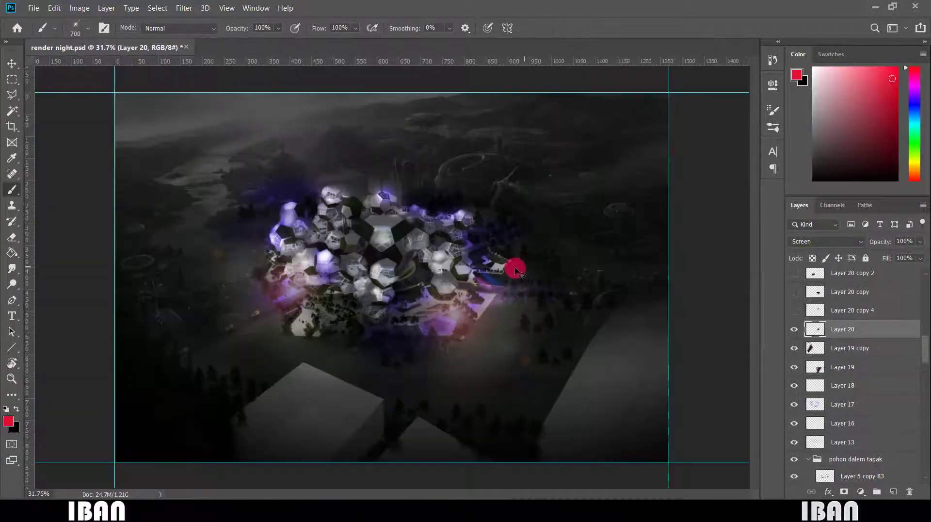
key(ctrl+t)
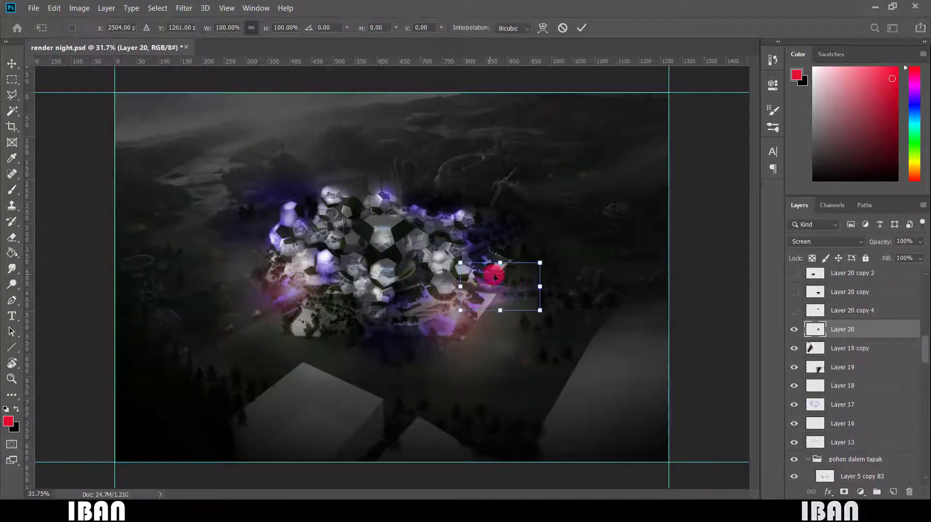
mouse_move(498, 270)
mouse_down()
mouse_move(588, 255)
mouse_move(590, 225)
mouse_up()
scroll(592, 225, up, 5)
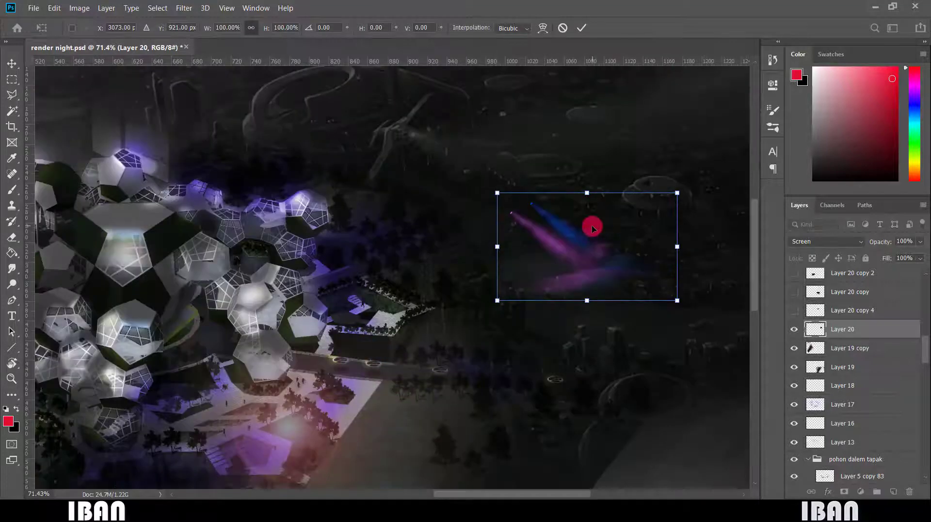
scroll(591, 225, up, 2)
scroll(591, 225, down, 4)
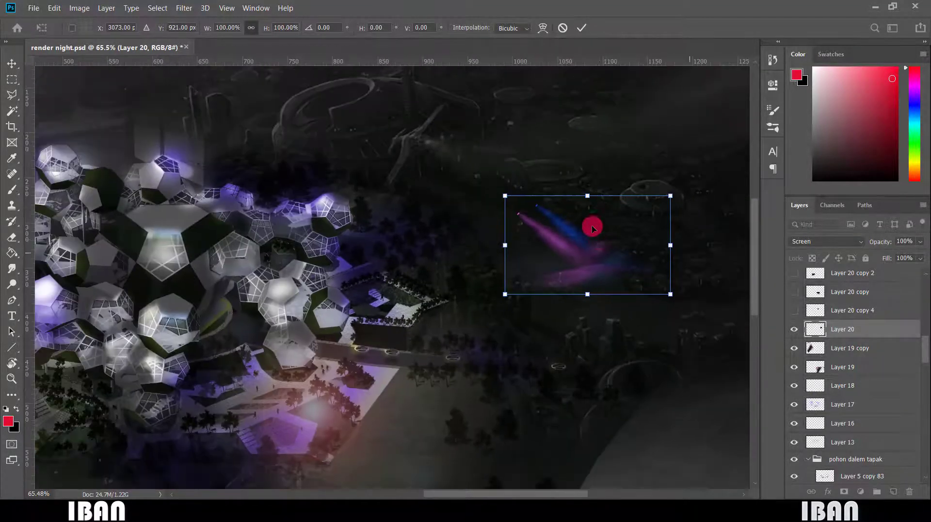
mouse_move(592, 225)
mouse_down()
mouse_move(562, 219)
mouse_move(553, 195)
mouse_up()
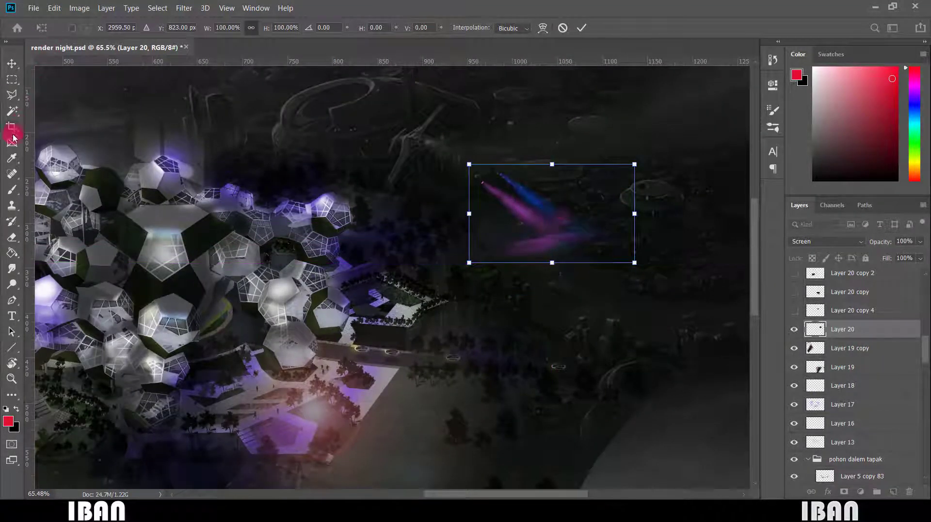
click(13, 198)
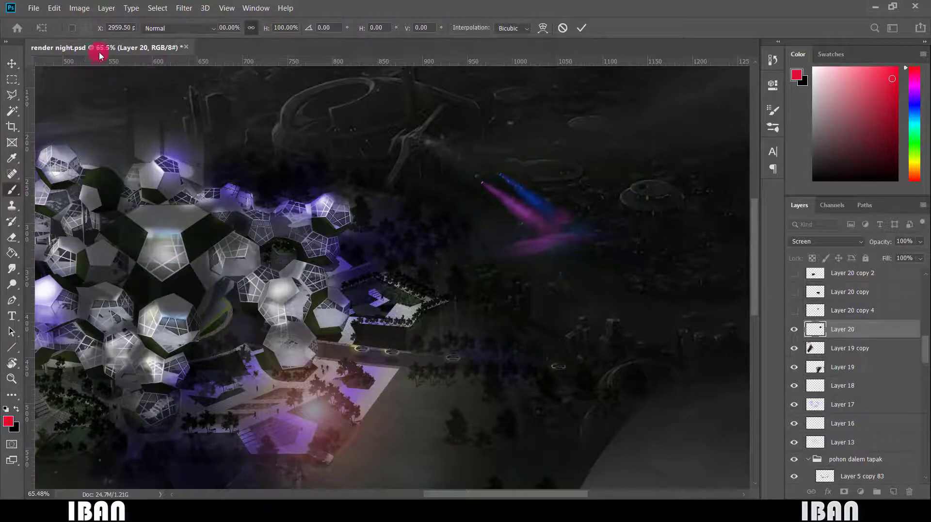
- Choose the IES_08 brush from the IES_Brushs_JayVickery set and reduce its size to 1000 px
click(81, 31)
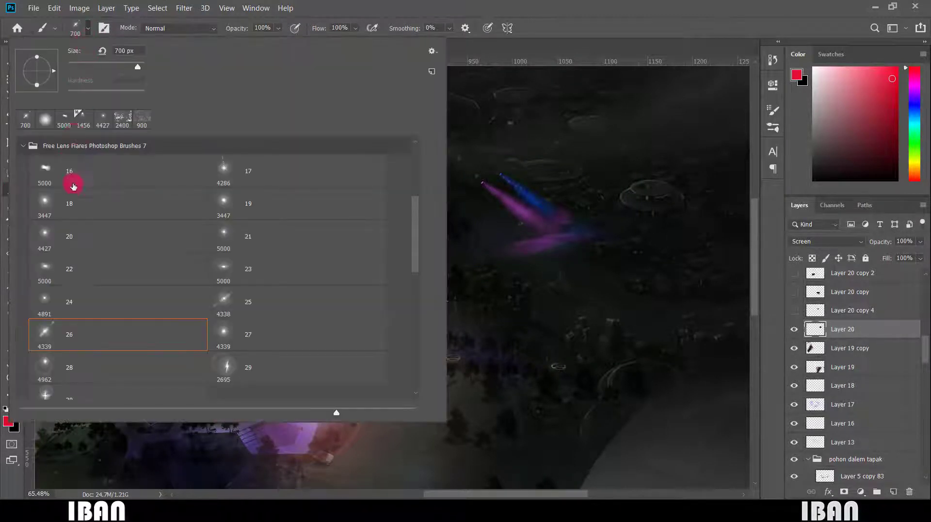
click(23, 147)
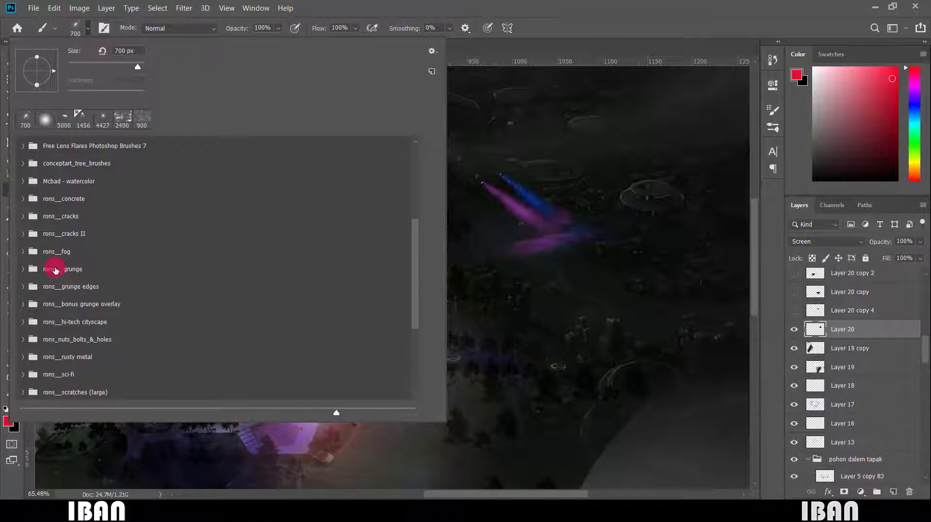
scroll(56, 270, up, 5)
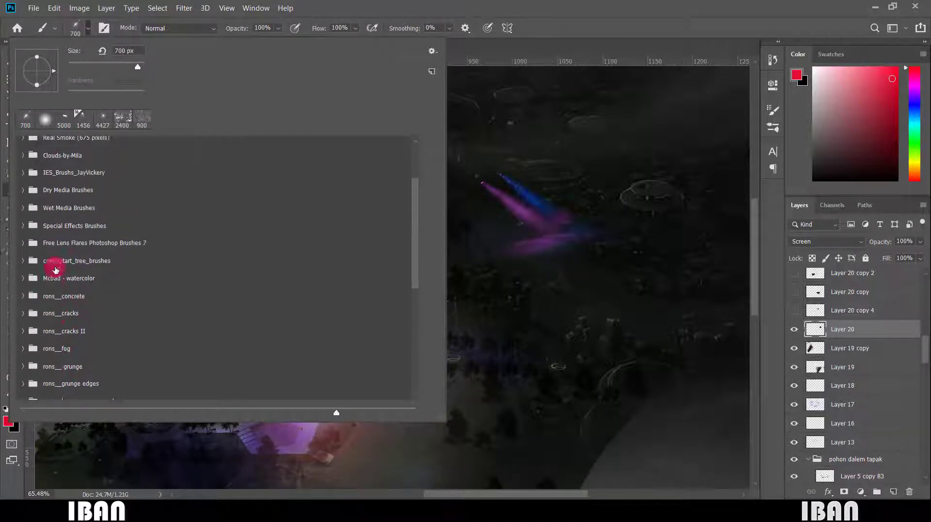
scroll(55, 270, up, 3)
click(22, 231)
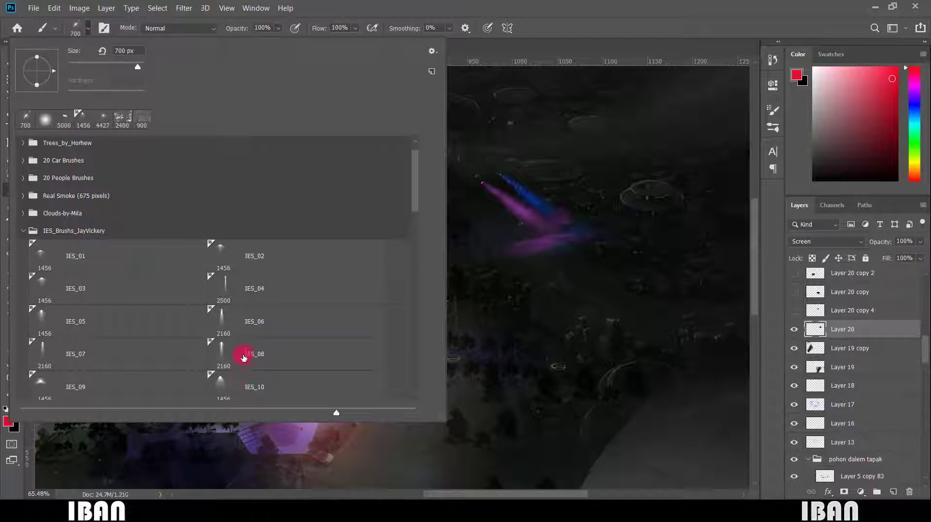
click(243, 357)
click(524, 276)
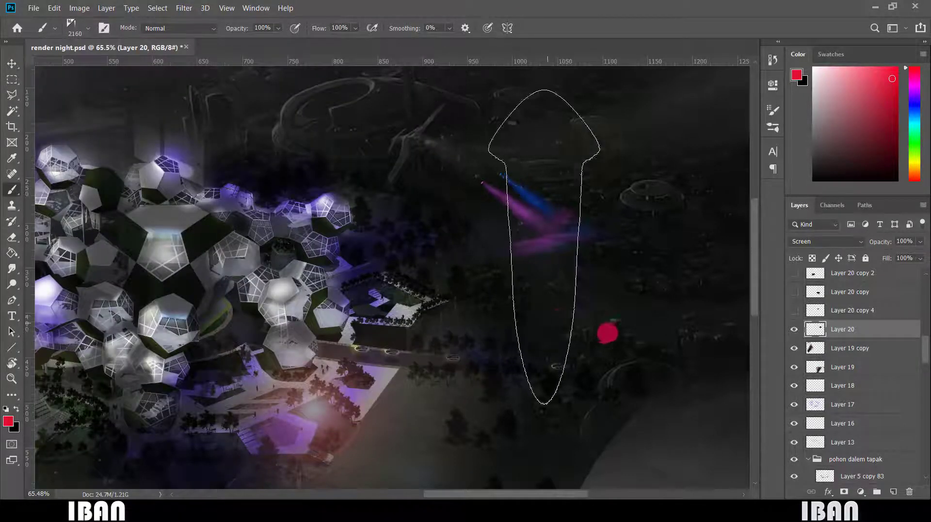
key(bracketleft)
key(bracketleft)
key(bracketleft)
key(bracketleft)
key(bracketleft)
key(bracketleft)
key(bracketleft)
key(bracketleft)
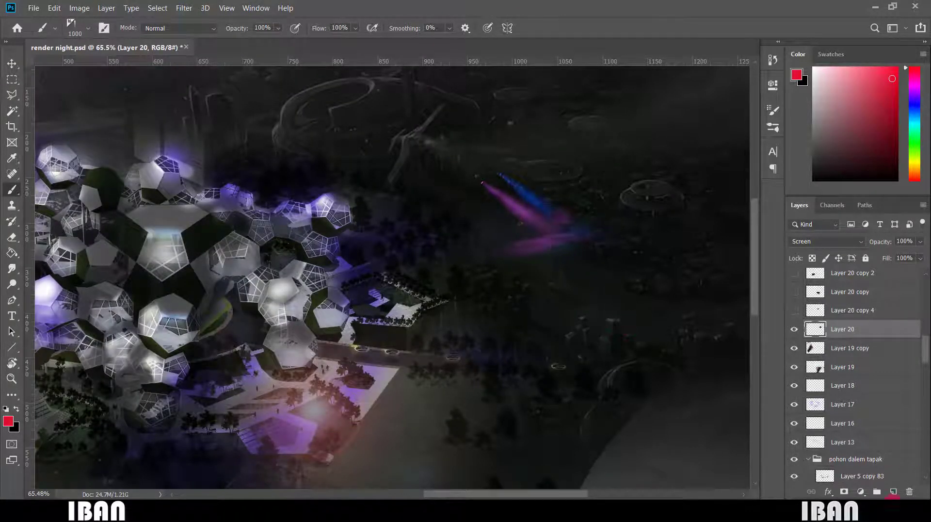
- Stamp a light beam in the blue sampled from the existing beams on a new layer above Layer 20, using Screen blending
click(895, 490)
alt+click(532, 207)
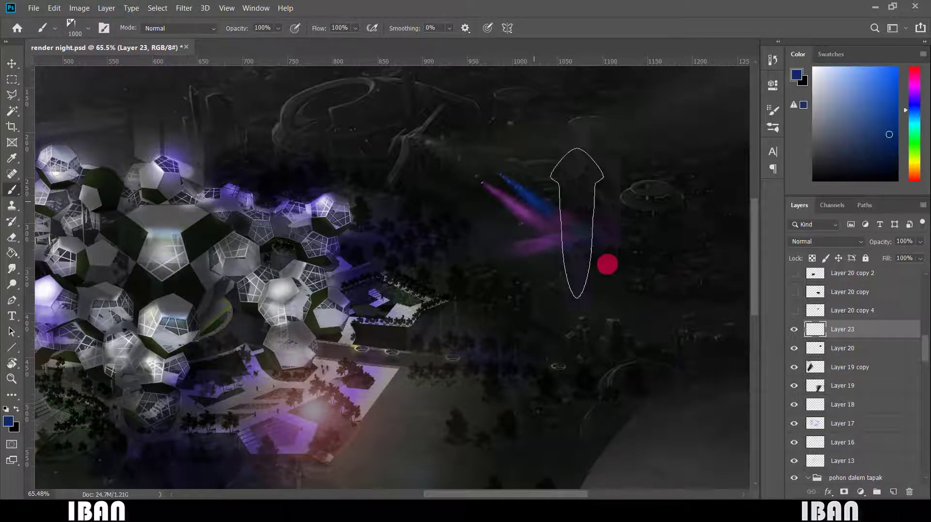
click(636, 314)
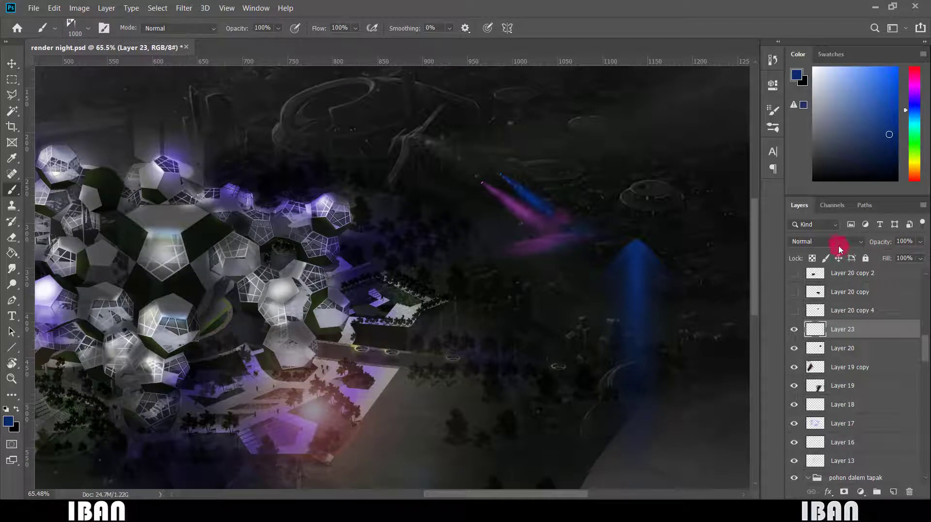
mouse_move(840, 249)
mouse_down()
mouse_move(833, 244)
mouse_move(821, 258)
mouse_move(819, 298)
mouse_up()
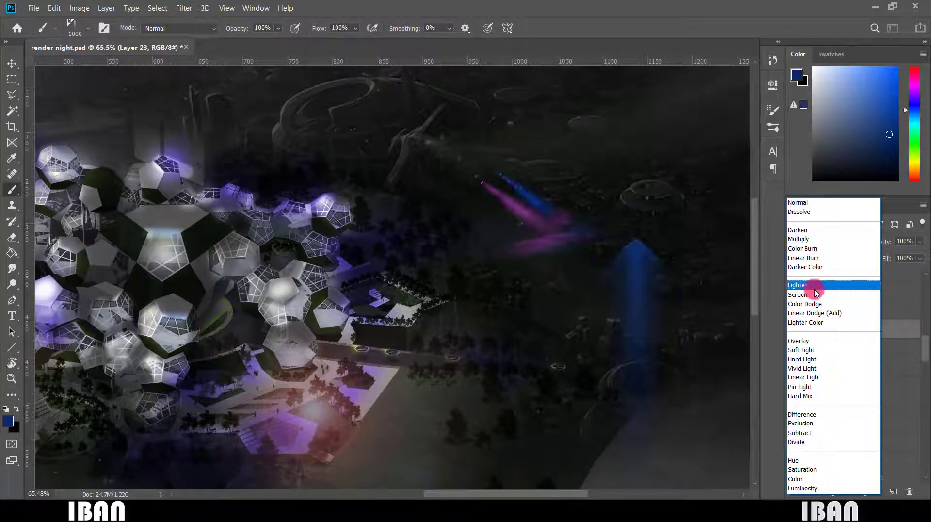
click(816, 296)
- Rotate the new blue beam to about -58°, scale it to about 42%, and place it beside the existing pink and blue beams
key(ctrl+t)
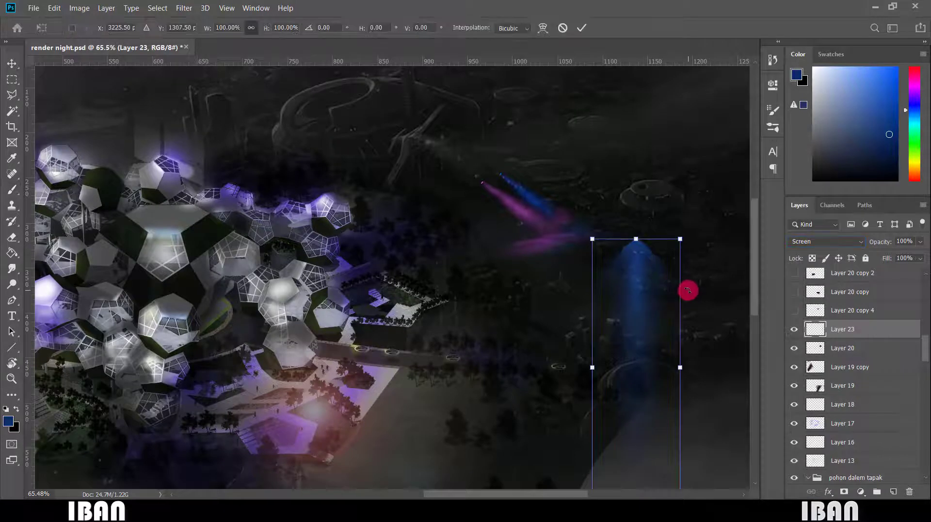
drag(656, 286, 656, 195)
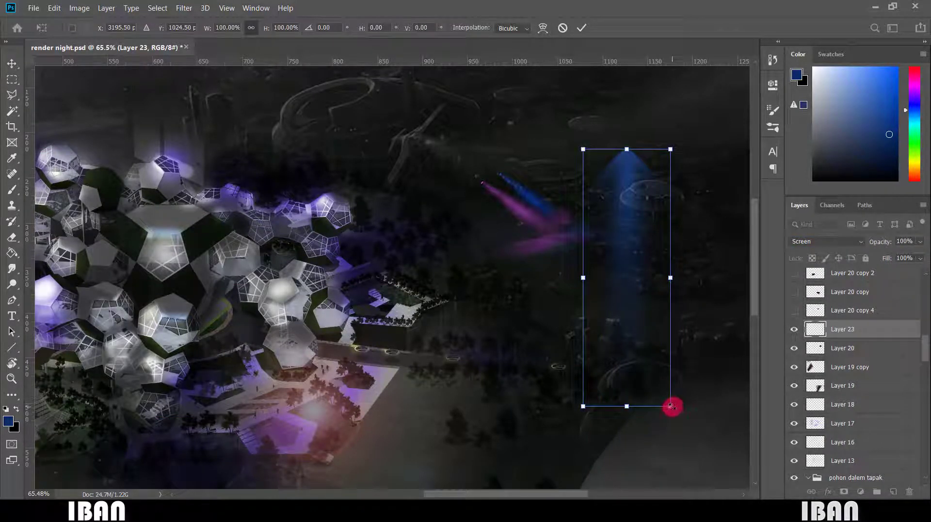
mouse_move(700, 266)
mouse_down()
mouse_move(658, 241)
mouse_move(627, 242)
mouse_move(642, 266)
mouse_move(568, 263)
mouse_up()
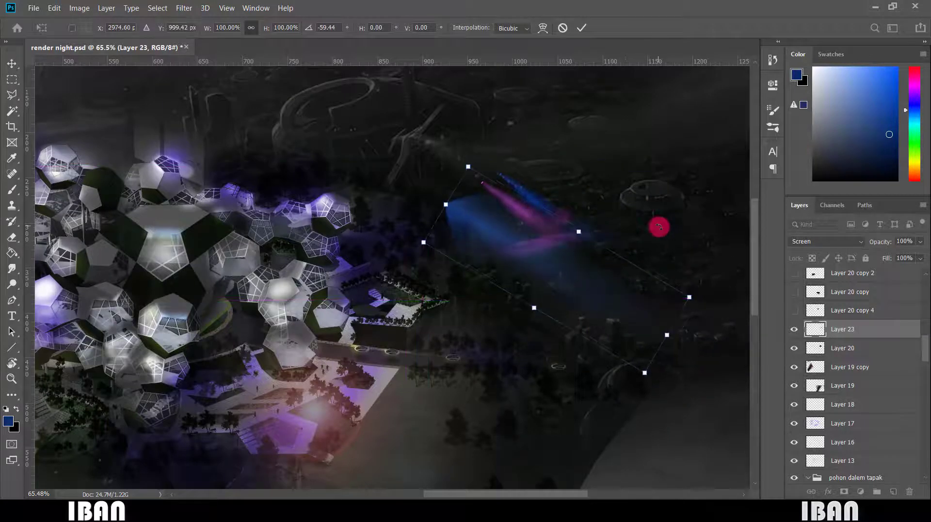
mouse_move(664, 334)
mouse_down()
mouse_move(504, 248)
mouse_move(474, 250)
mouse_move(610, 186)
mouse_up()
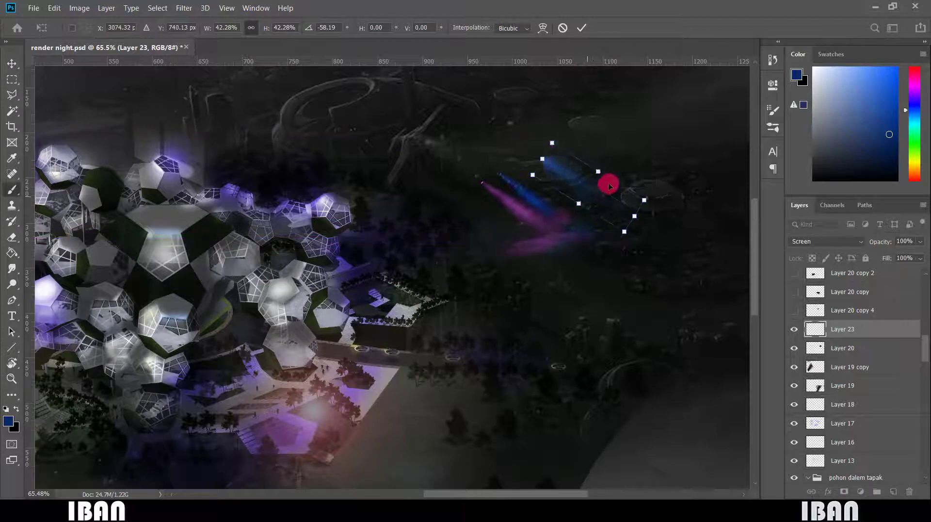
key(Return)
- Move the small blue beam next to the saucer-shaped building and merge its layer down into Layer 20
key(b)
scroll(609, 186, up, 5)
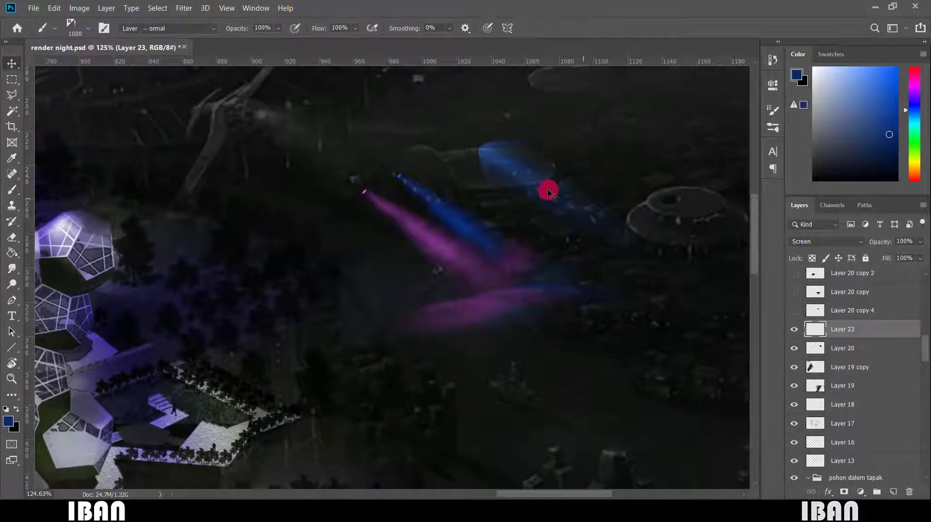
key(v)
drag(548, 188, 519, 150)
scroll(526, 228, up, 1)
scroll(435, 228, up, 1)
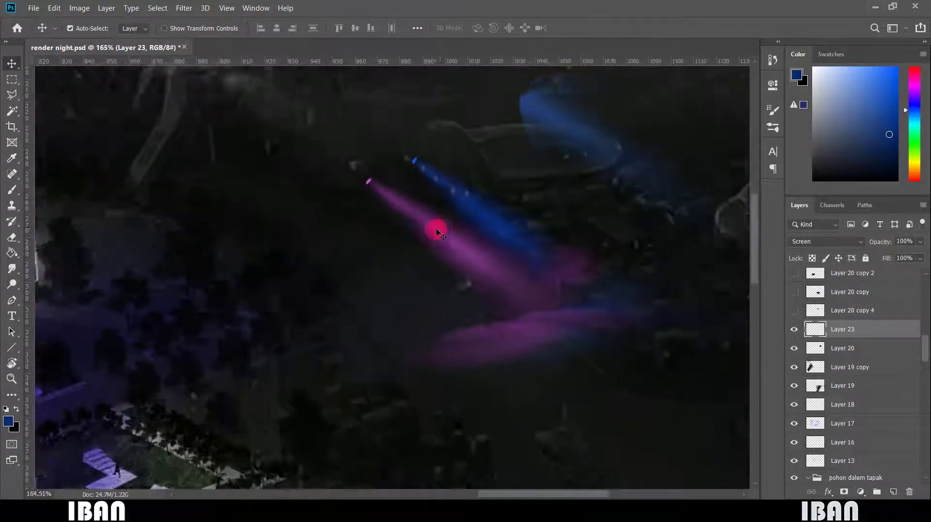
scroll(457, 301, down, 8)
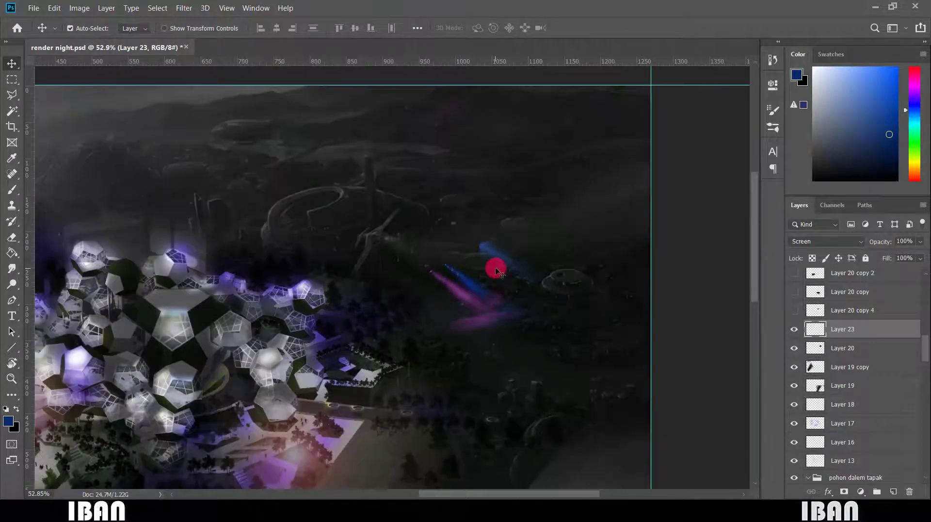
drag(493, 255, 525, 263)
key(ctrl+e)
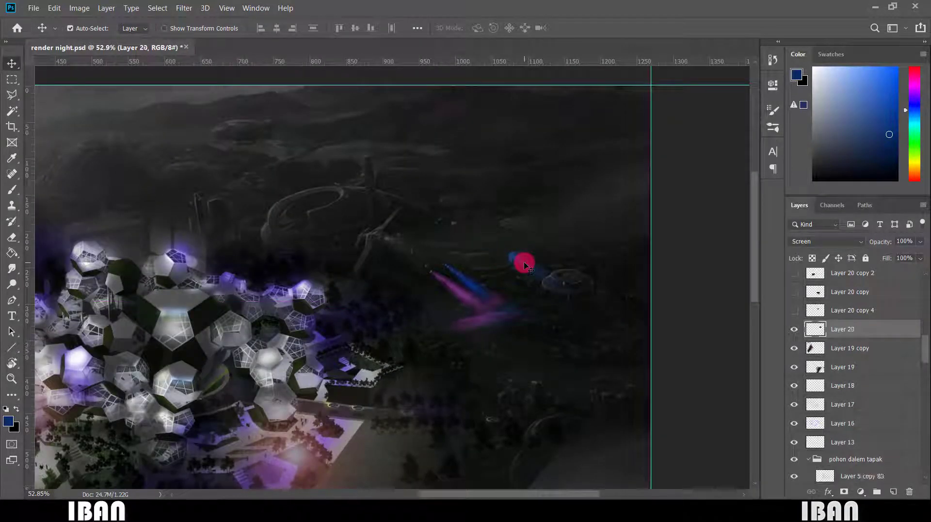
- Undo the blue beam demonstration and the earlier move of Layer 20's pink and blue beams
key(ctrl+z)
key(ctrl+z)
key(ctrl+z)
key(ctrl+z)
key(ctrl+z)
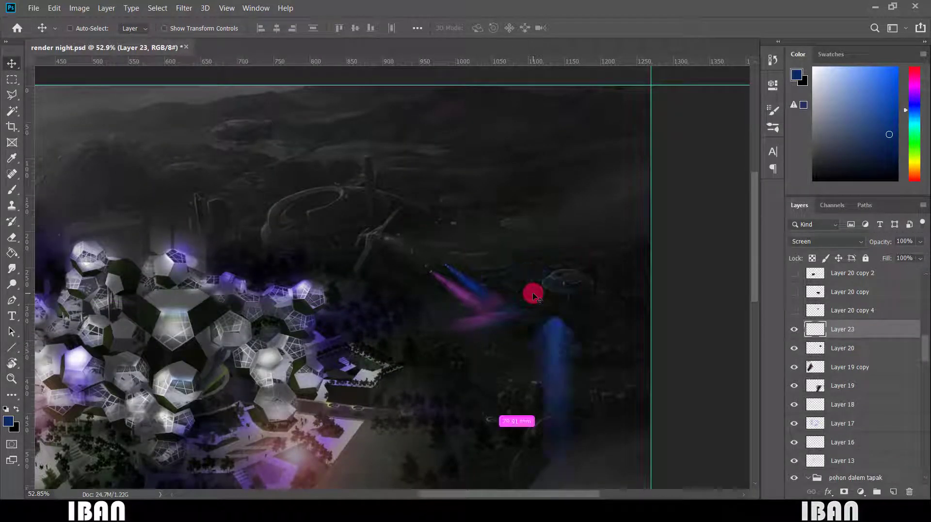
key(ctrl+z)
key(ctrl+z)
key(ctrl+z)
key(ctrl+z)
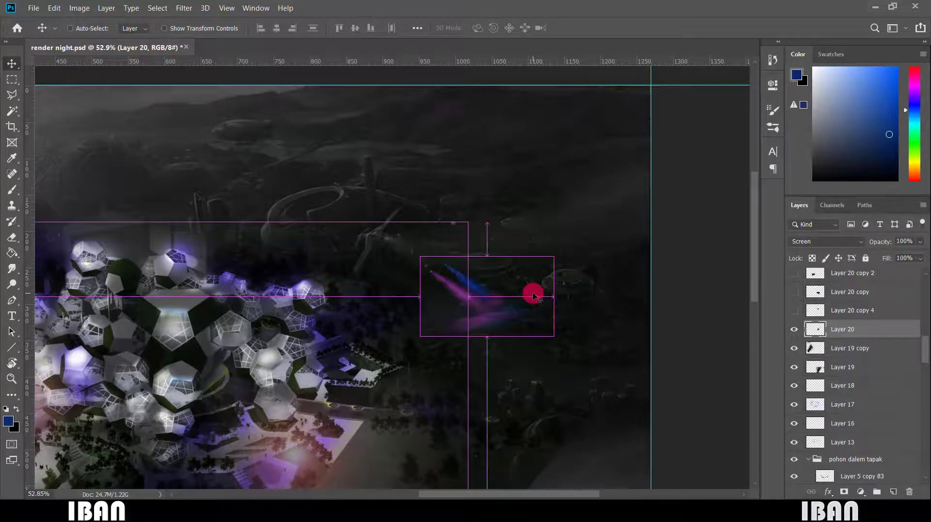
- Show Layer 20 copy 4 and Layer 20 copy to add more pink and blue beams around the domes
scroll(533, 295, down, 1)
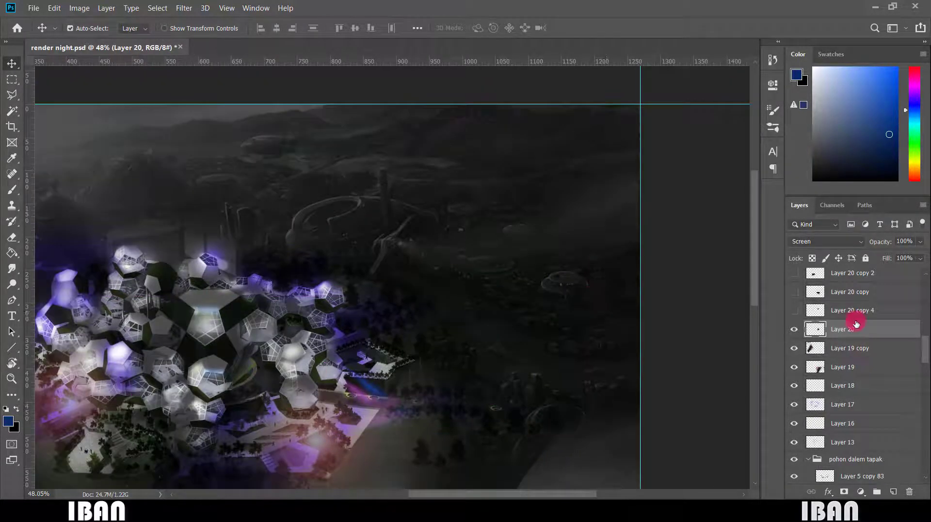
click(794, 310)
scroll(536, 304, down, 2)
scroll(536, 304, up, 5)
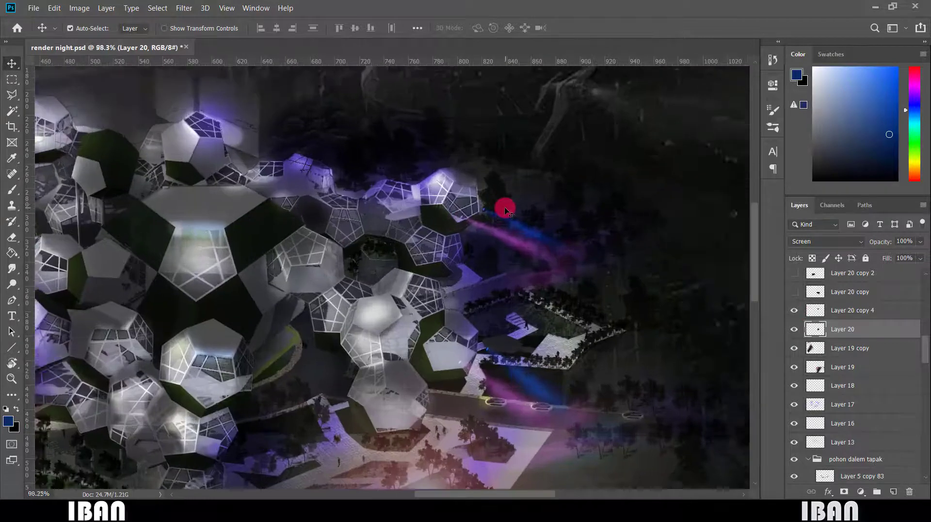
scroll(659, 265, down, 5)
scroll(839, 323, up, 1)
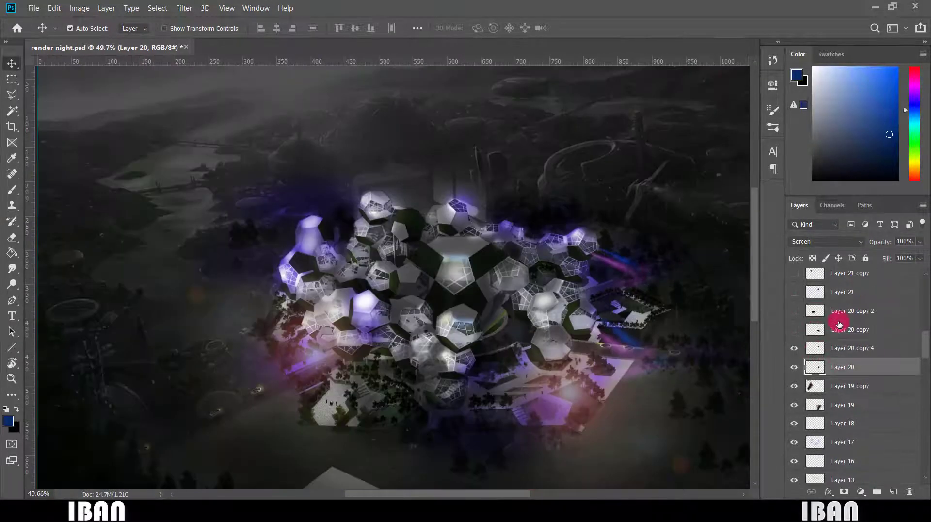
click(798, 333)
click(798, 333)
click(798, 333)
scroll(648, 398, up, 3)
scroll(647, 398, down, 3)
scroll(802, 354, up, 1)
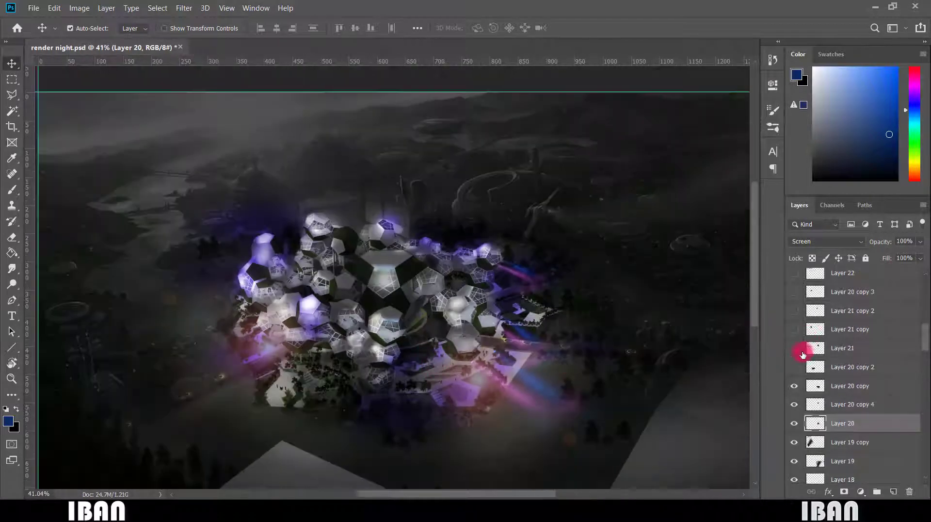
- Show the light beam layers Layer 20 copy 2, Layer 21, Layer 21 copy, and Layer 21 copy 2
click(793, 367)
click(794, 367)
click(794, 367)
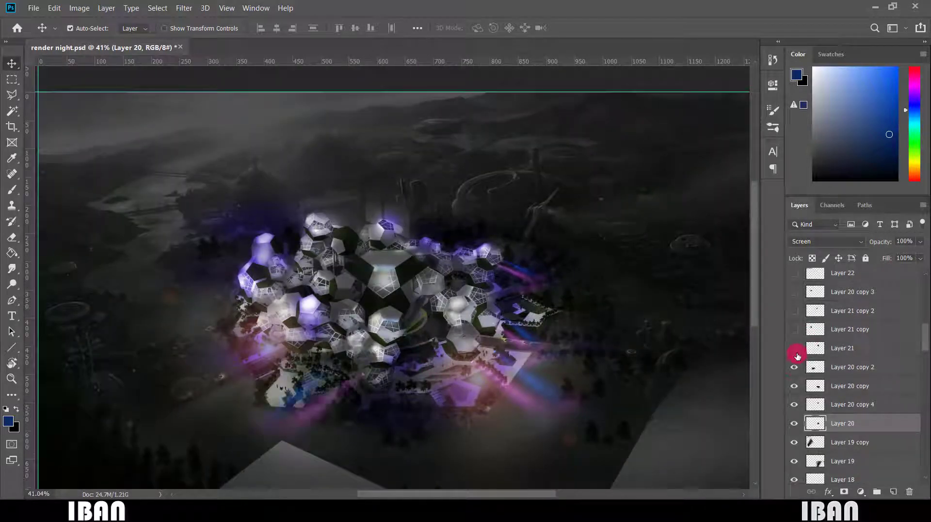
click(795, 349)
click(794, 329)
click(793, 311)
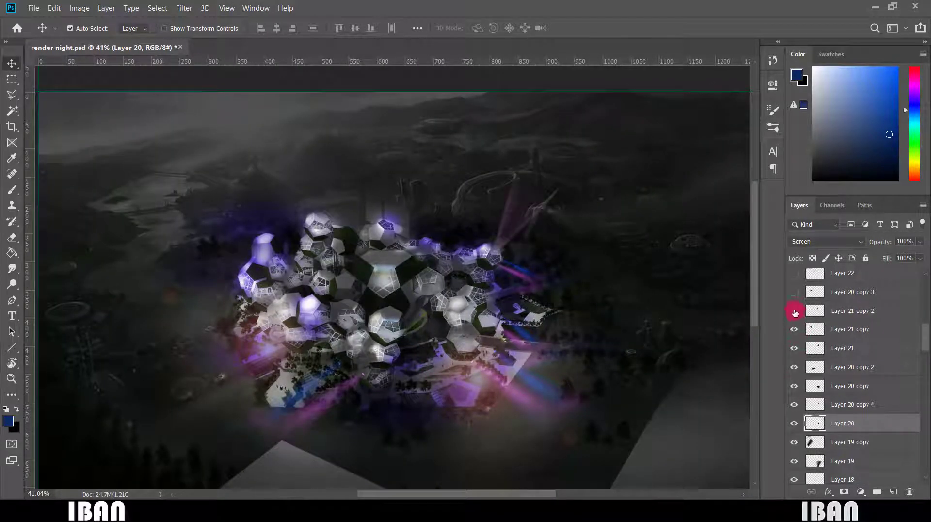
- Show Layer 20 copy 3, Layer 22, and Layer 23 copy 2, toggling Layer 23 copy 2 to compare its effect
scroll(568, 329, down, 1)
scroll(823, 354, up, 2)
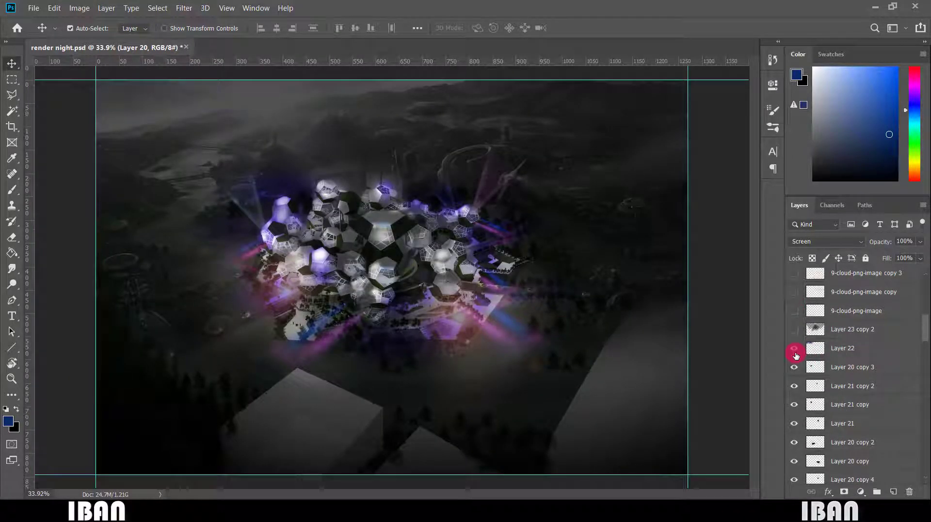
click(794, 330)
click(795, 330)
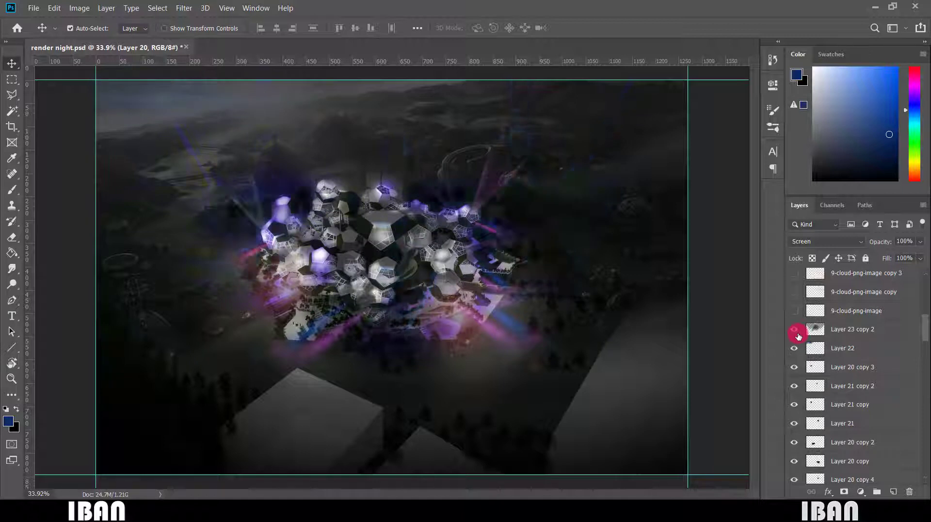
click(795, 331)
click(795, 330)
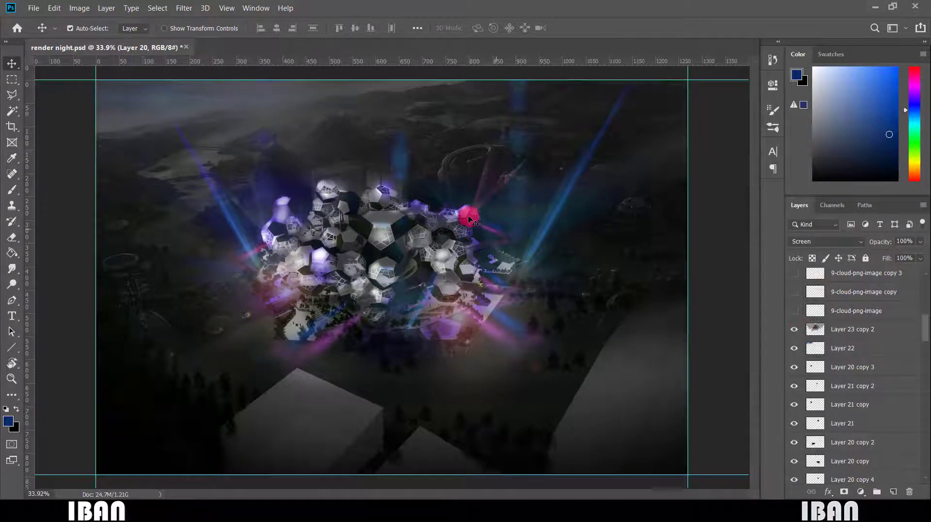
scroll(468, 212, up, 1)
scroll(391, 263, down, 1)
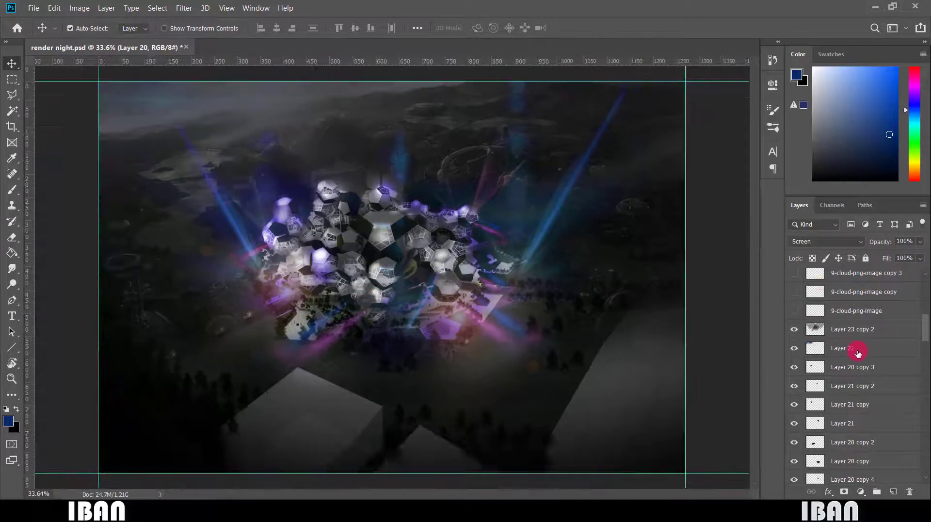
- Show the four cloud layers: 9-cloud-png-image and its copy, copy 3, and copy 2
scroll(857, 354, up, 3)
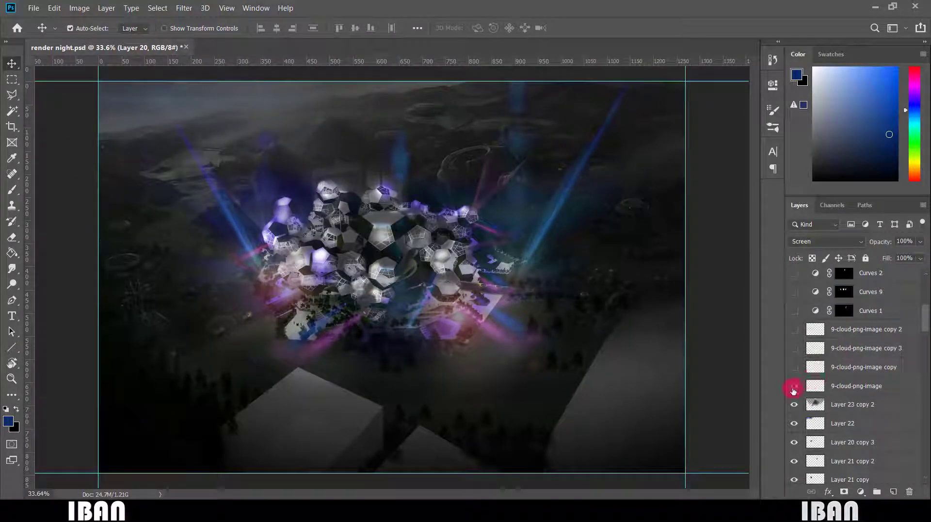
click(793, 388)
click(793, 387)
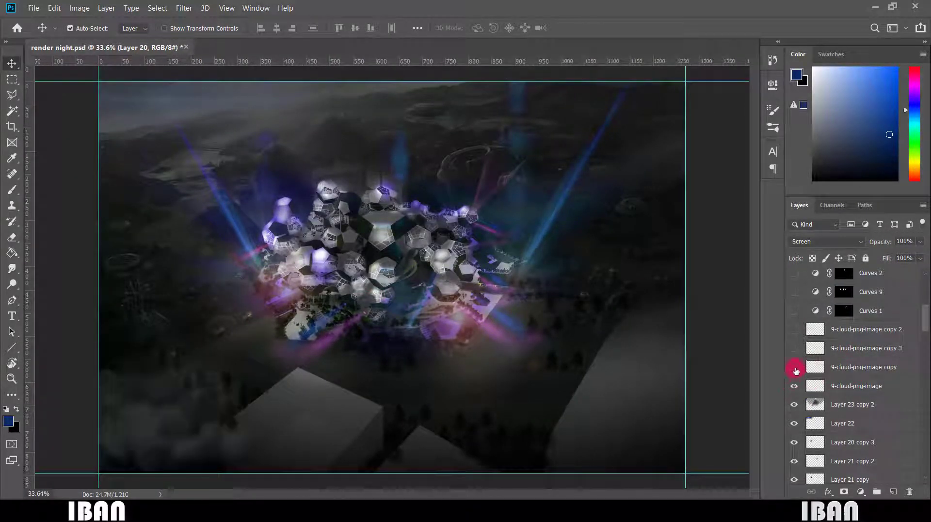
click(795, 367)
click(795, 350)
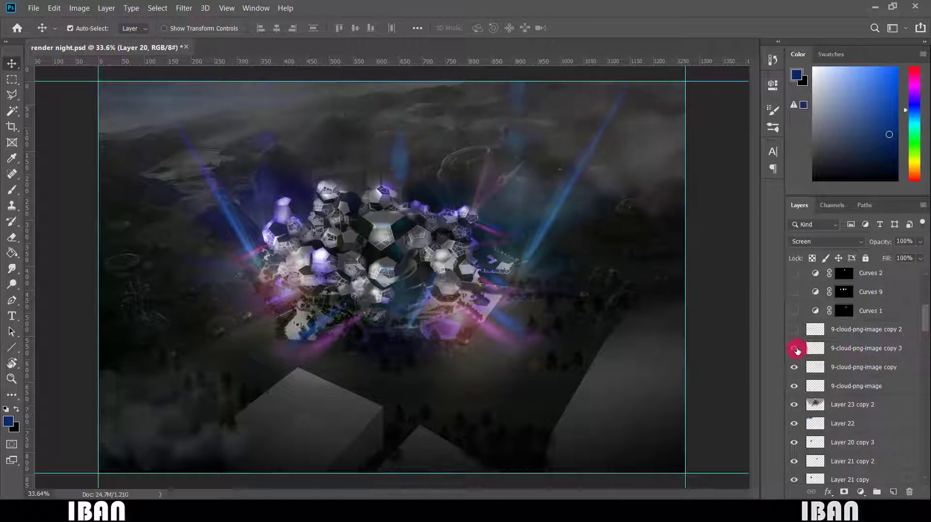
click(794, 329)
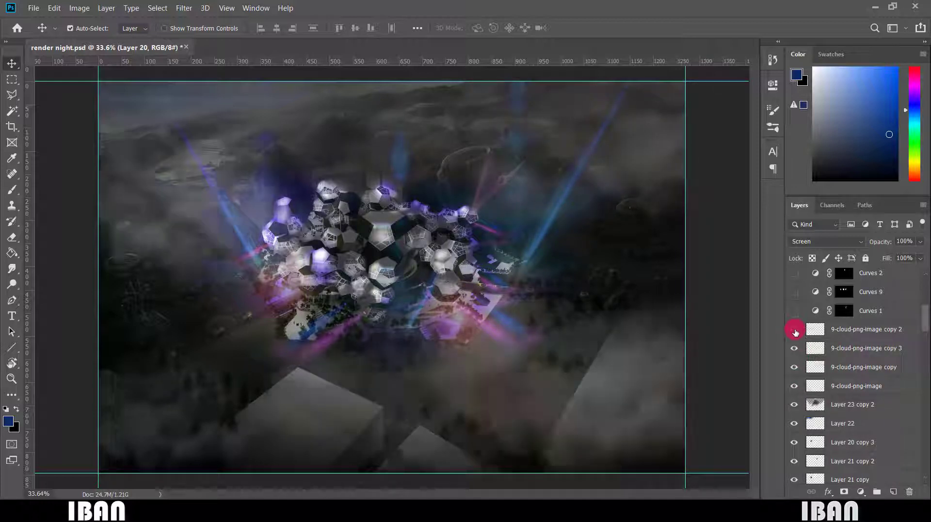
- Preview the light effects of the Curves 1, Curves 9, Curves 2 and following Curves layers, leaving them all hidden
click(795, 318)
click(795, 318)
click(795, 318)
scroll(796, 319, up, 4)
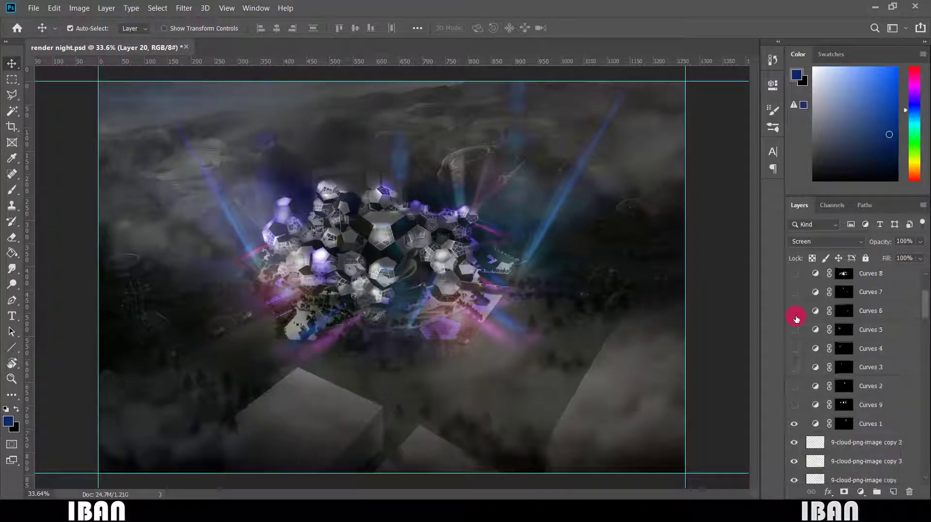
click(794, 403)
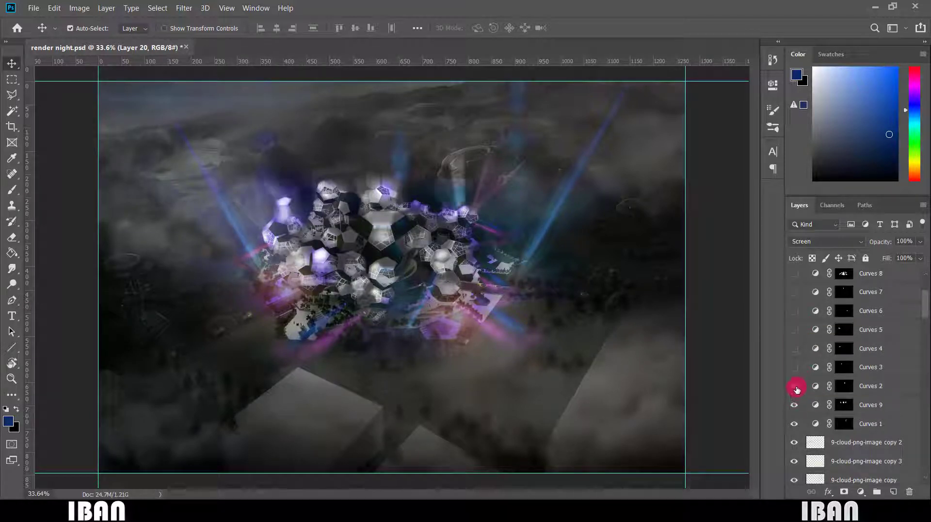
click(795, 387)
click(795, 349)
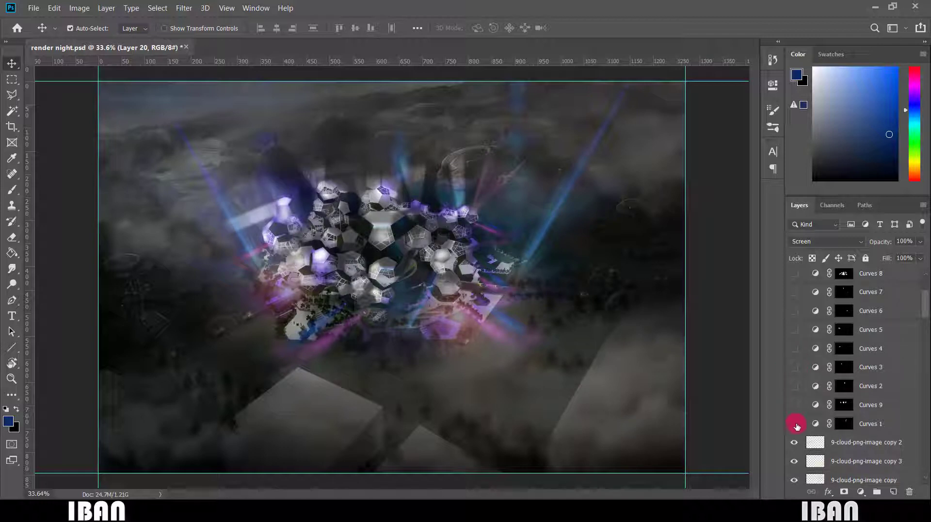
- Add a Curves adjustment layer above 9-cloud-png-image copy 2 and raise its RGB midtones to brighten the image
click(868, 442)
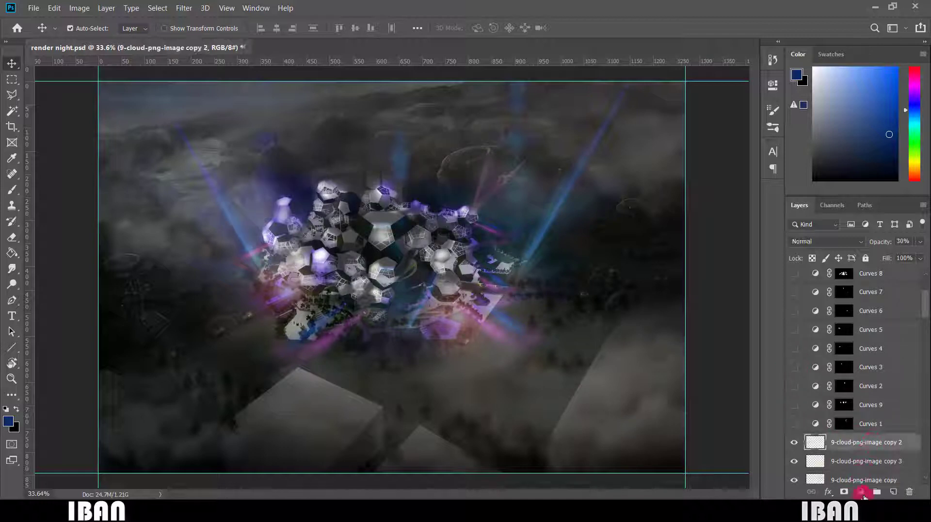
click(861, 491)
click(842, 345)
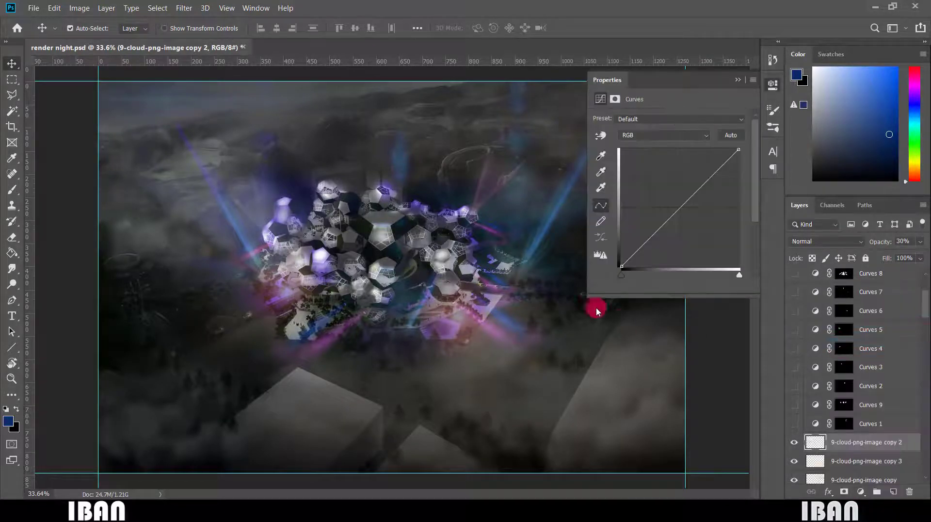
drag(657, 231, 650, 212)
click(735, 78)
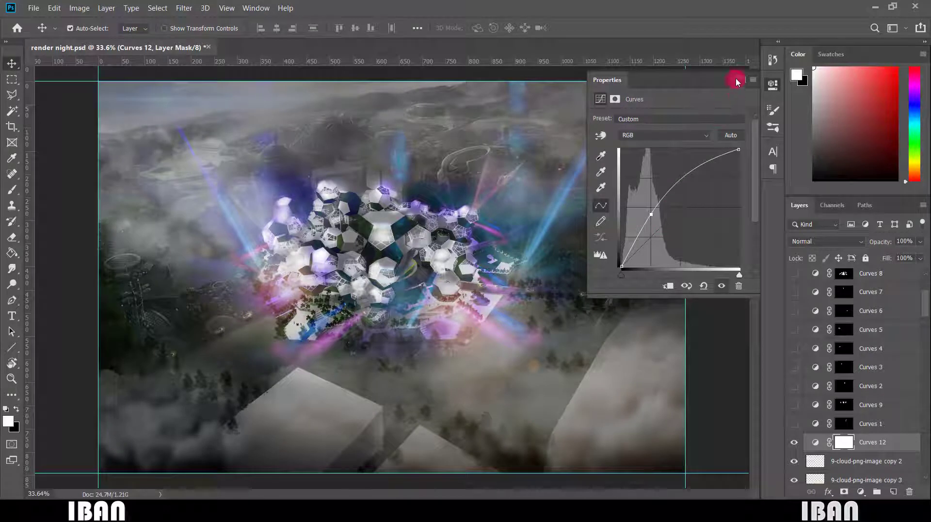
- Fill the new Curves layer's mask with black using the Paint Bucket to hide the brightening
click(846, 441)
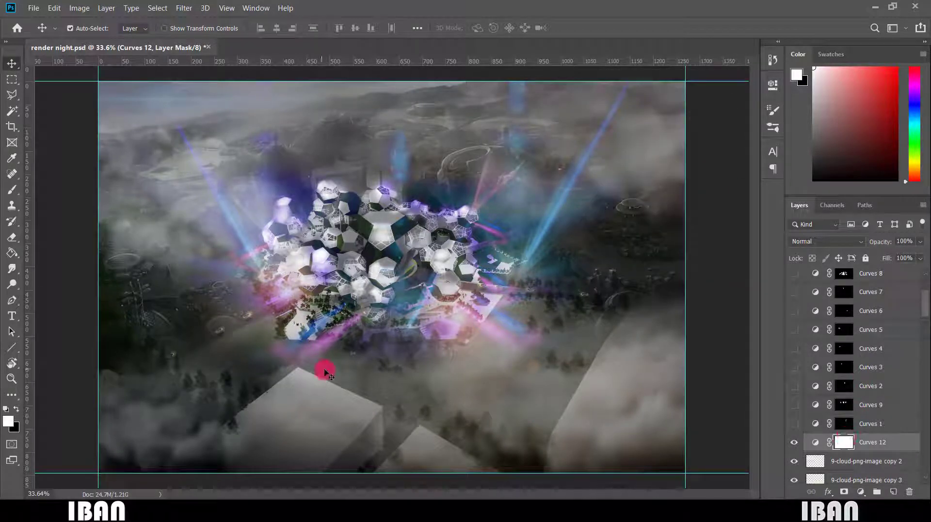
click(12, 253)
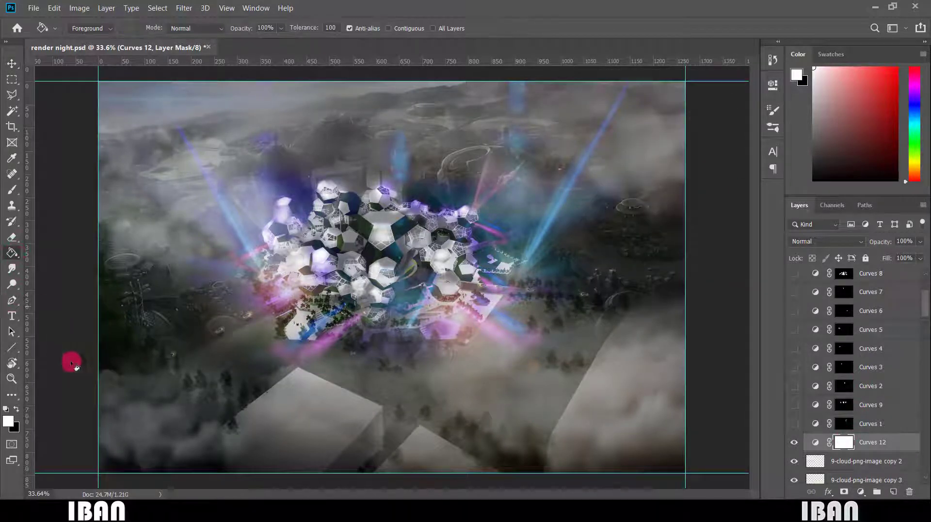
key(x)
click(215, 376)
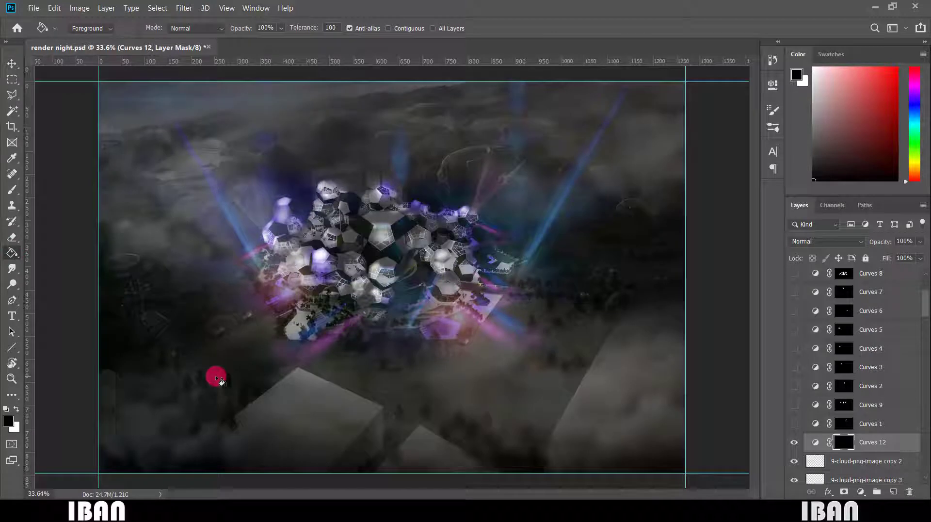
click(267, 79)
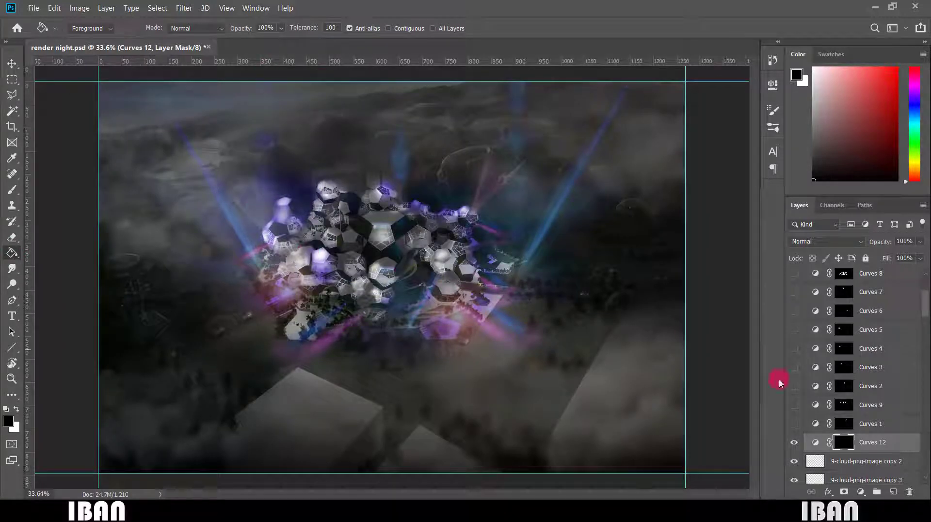
- Activate the Brush tool and choose the soft round brush with 0% hardness in place of the light beam brush
key(b)
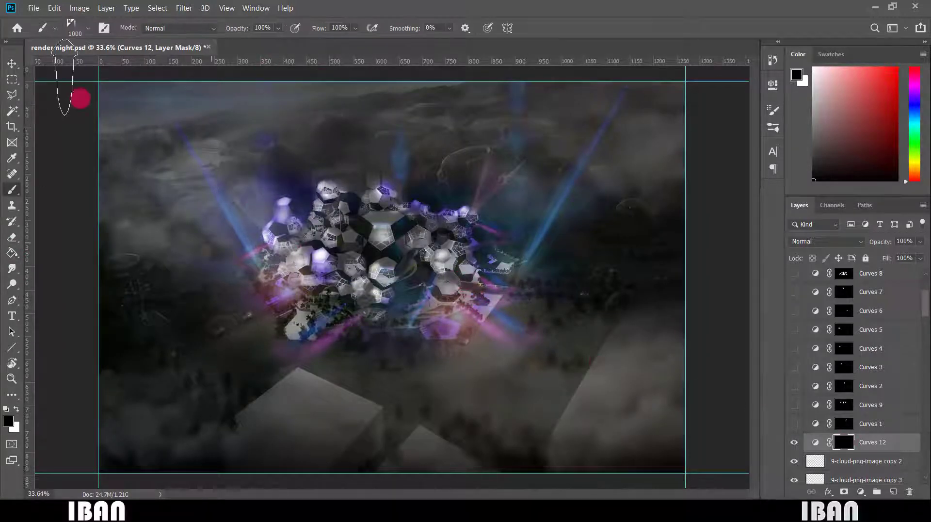
click(53, 34)
click(81, 32)
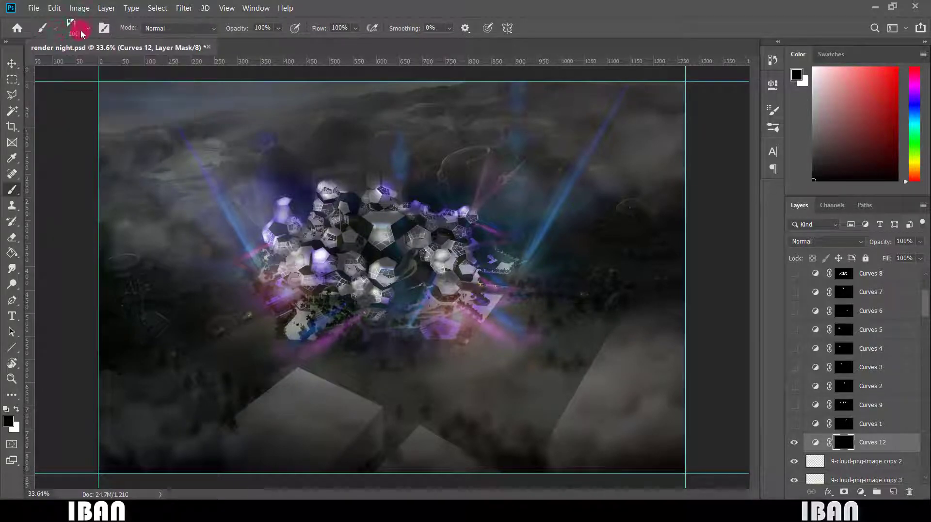
click(58, 30)
click(59, 30)
click(88, 28)
click(81, 85)
click(67, 116)
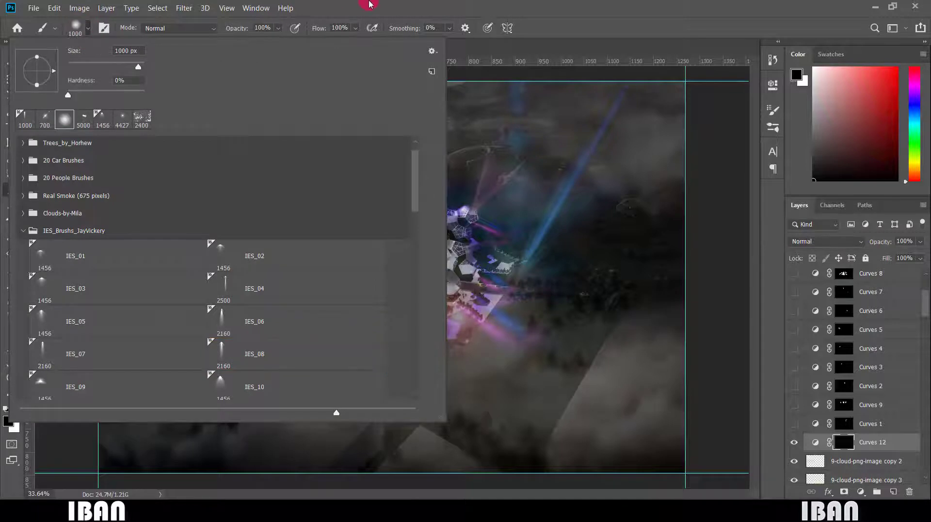
click(505, 321)
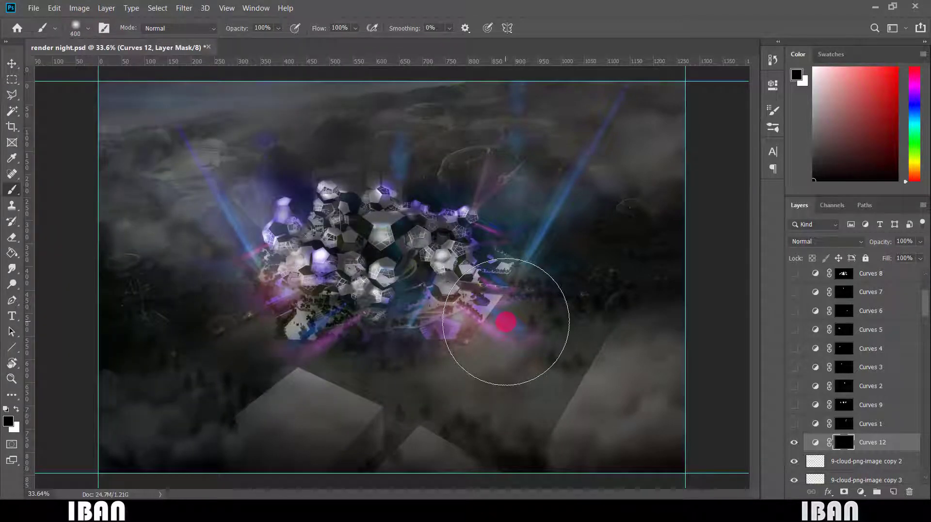
- Paint white on the Curves layer's mask with a 500 px soft brush to reveal the brightening around the domes
key(bracketleft)
key(bracketleft)
key(bracketleft)
key(bracketleft)
key(bracketleft)
key(bracketleft)
key(bracketleft)
key(bracketleft)
key(bracketleft)
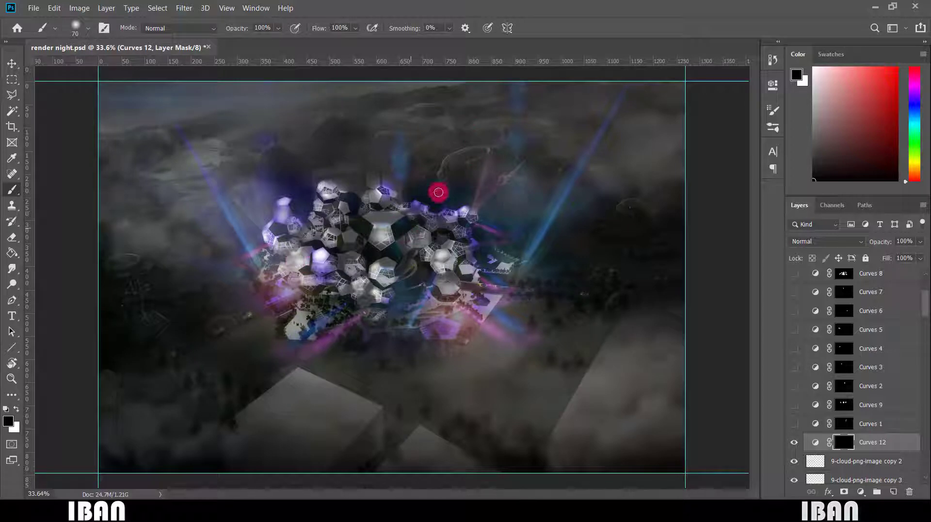
scroll(462, 183, up, 3)
scroll(462, 182, down, 2)
key(x)
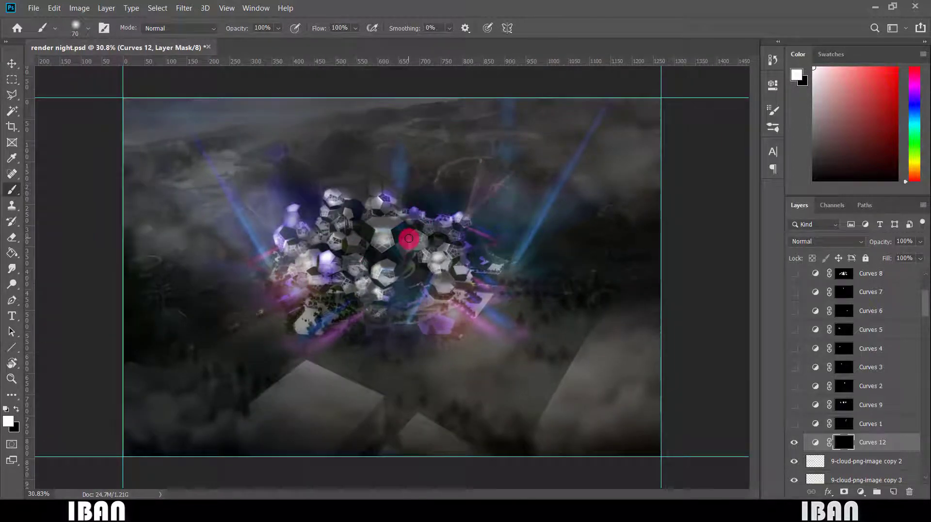
key(bracketright)
key(bracketright)
key(bracketright)
key(bracketright)
key(bracketright)
key(bracketright)
key(bracketright)
key(bracketright)
key(bracketright)
key(bracketright)
key(bracketright)
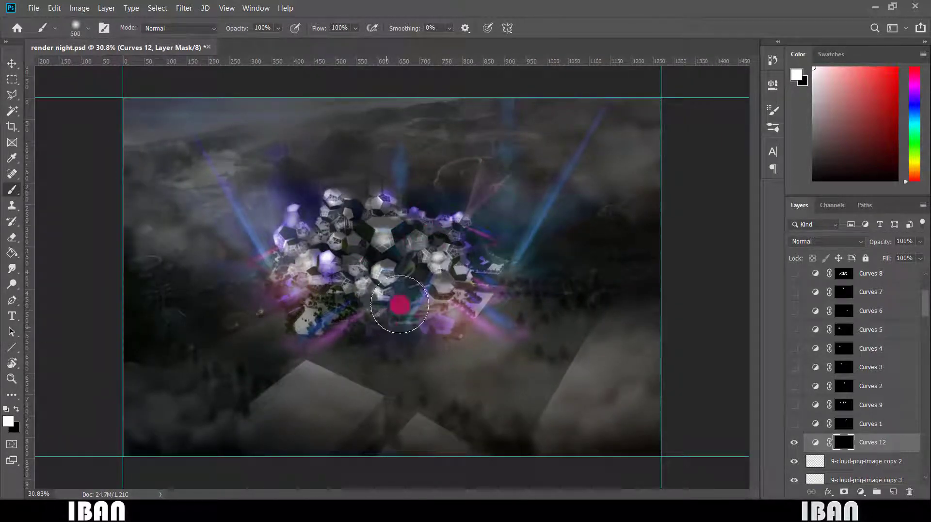
drag(401, 303, 513, 119)
mouse_move(501, 210)
mouse_down()
mouse_move(401, 303)
mouse_move(337, 255)
mouse_move(474, 247)
mouse_move(411, 357)
mouse_move(270, 297)
mouse_up()
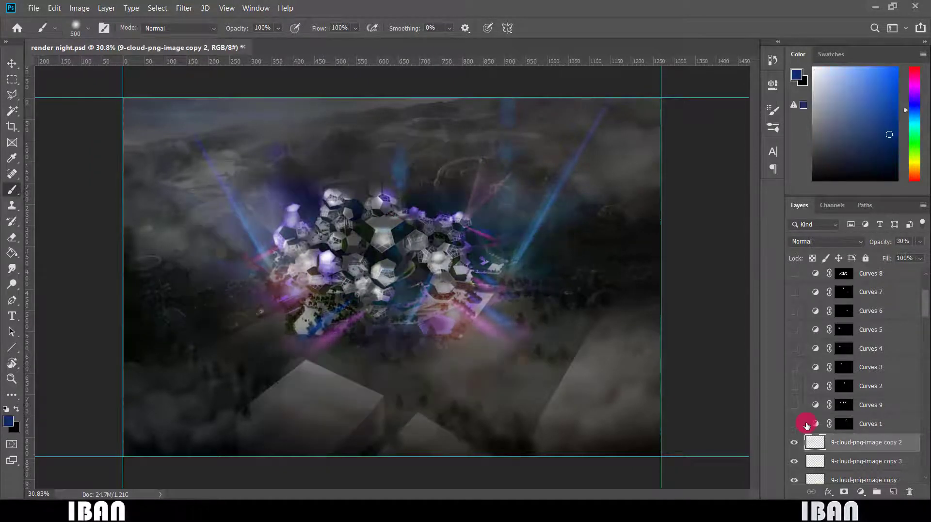
- Show the Curves 1, Curves 9, Curves 2, Curves 3, Curves 4 and Curves 5 layers
click(800, 425)
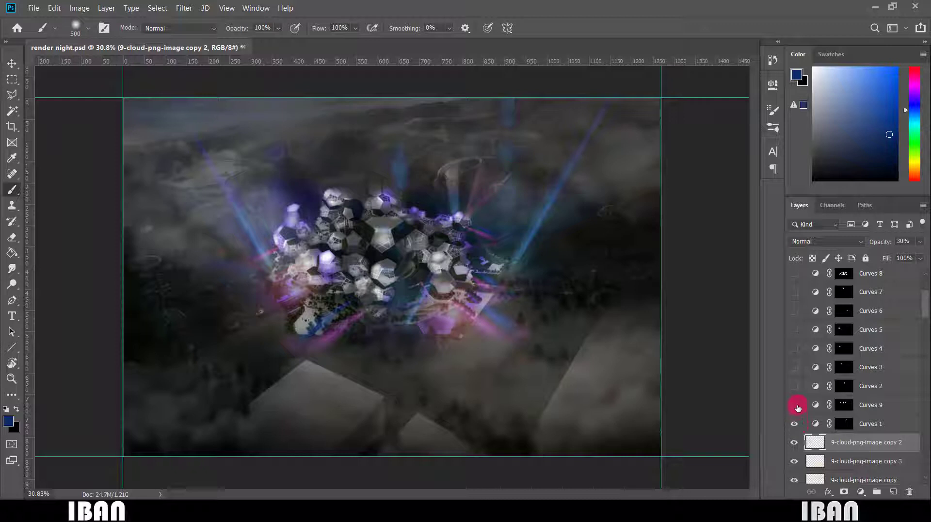
click(796, 402)
click(793, 388)
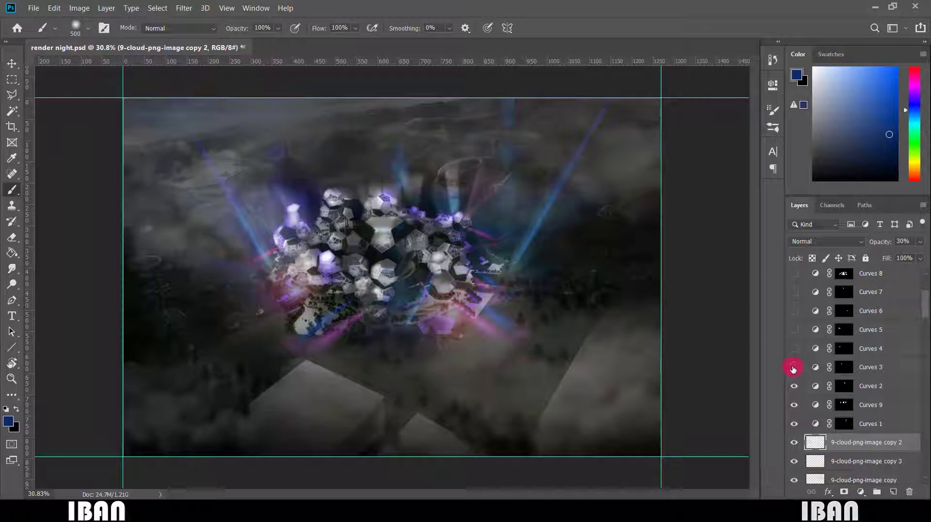
click(794, 369)
click(795, 350)
click(795, 331)
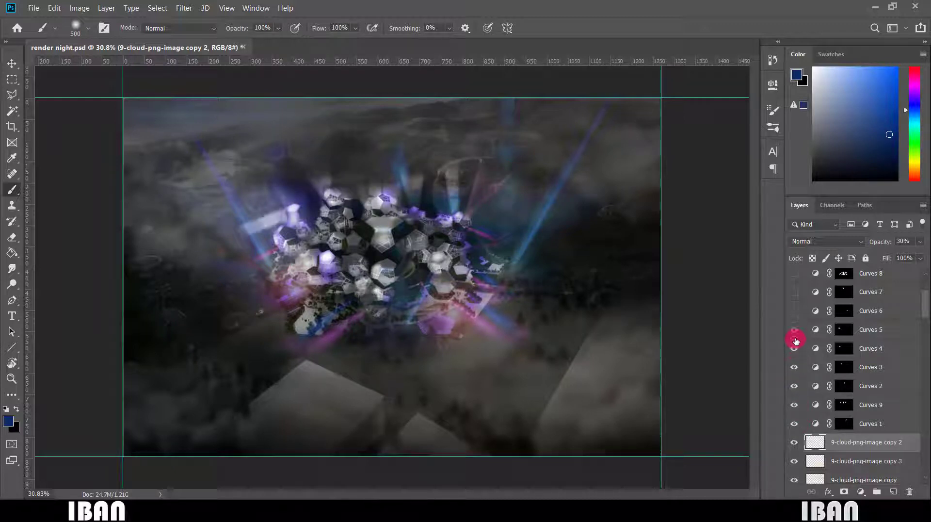
- Show the Curves 6, Curves 7, Curves 8 and Curves 10 layers, toggling Curves 10 to compare its effect
scroll(796, 341, up, 1)
click(795, 350)
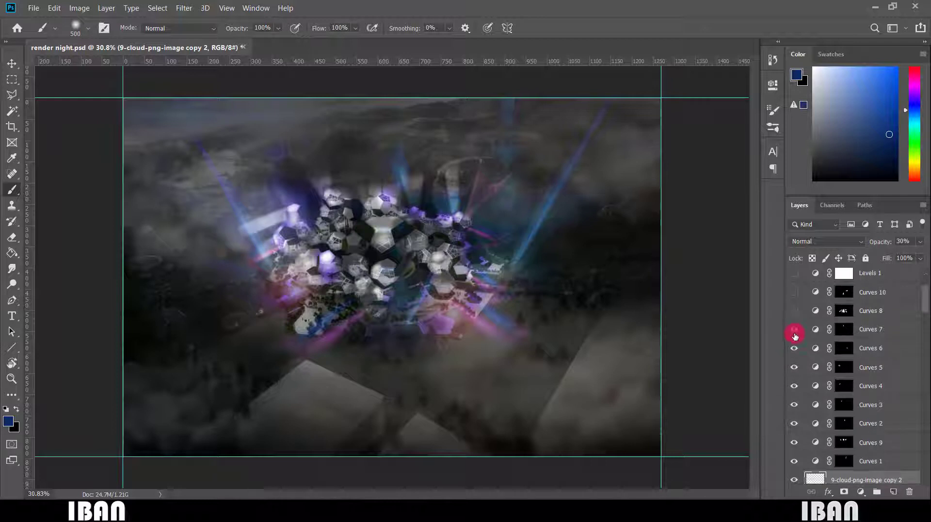
click(794, 330)
click(793, 313)
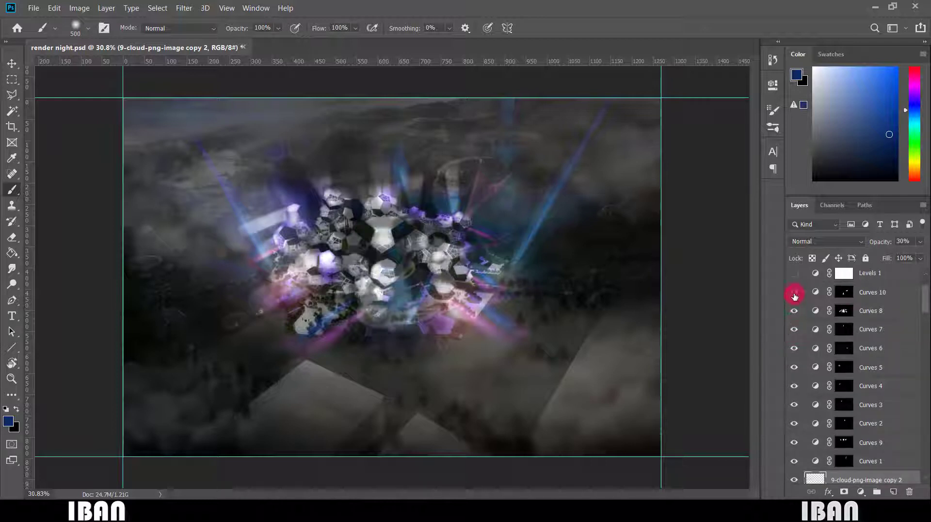
click(794, 293)
click(794, 292)
click(794, 293)
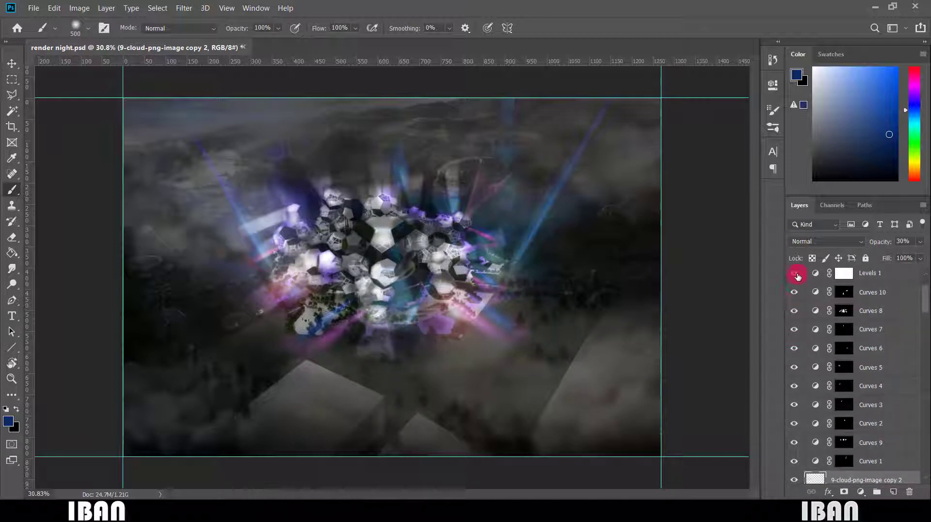
- Show the Levels 1, Brightness/Contrast 1, Curves 11 and Hue/Saturation 2 adjustment layers to brighten and grade the whole image
click(795, 274)
scroll(799, 290, up, 3)
click(795, 314)
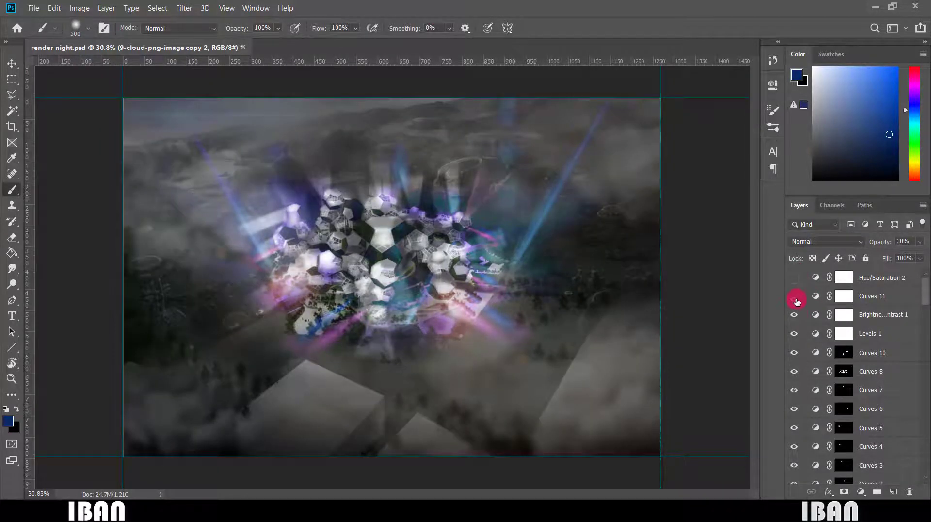
click(795, 296)
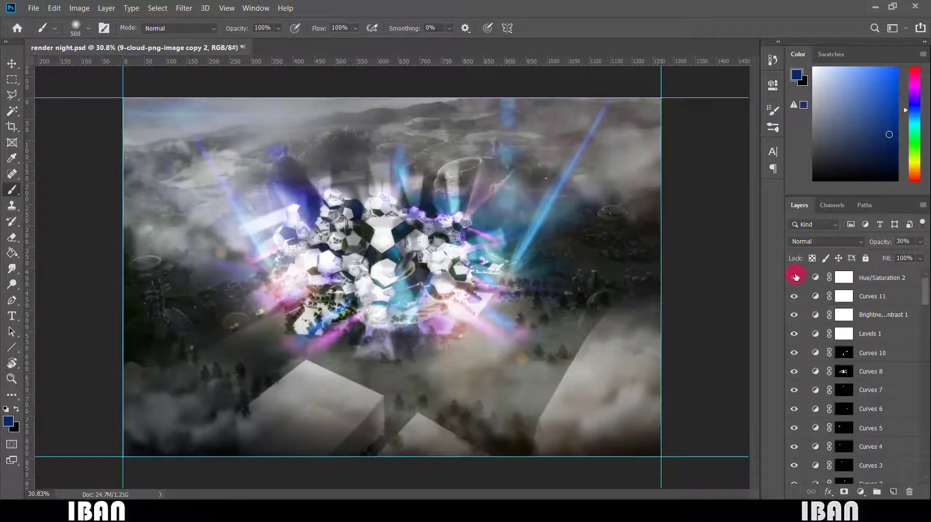
- Review the shown adjustment layers and inspect the settings of Brightness/Contrast 1
scroll(811, 315, down, 6)
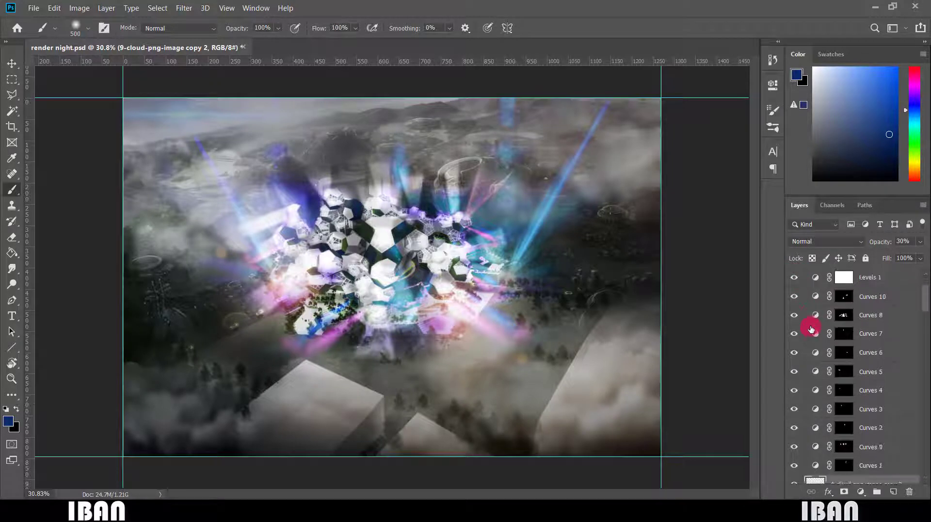
scroll(811, 330, up, 3)
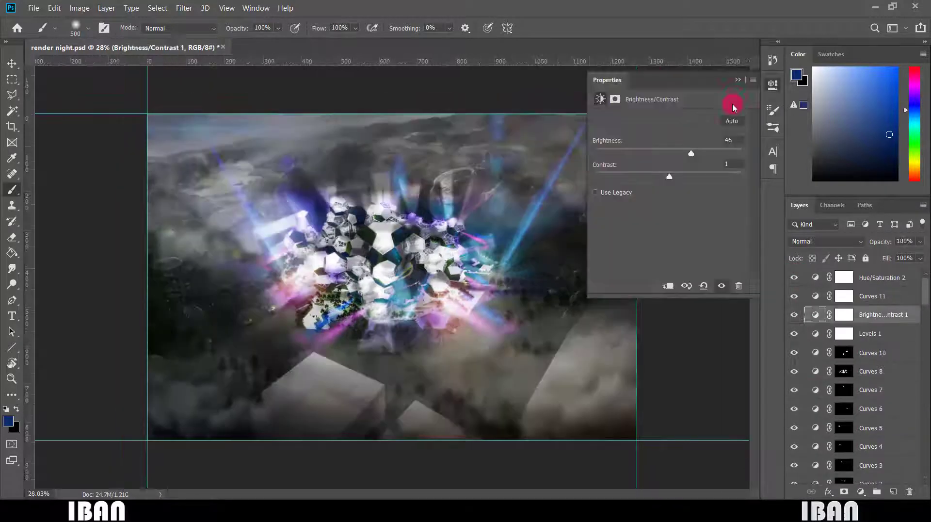
click(731, 73)
- Stamp all visible layers into a new merged layer above Hue/Saturation 2
click(870, 278)
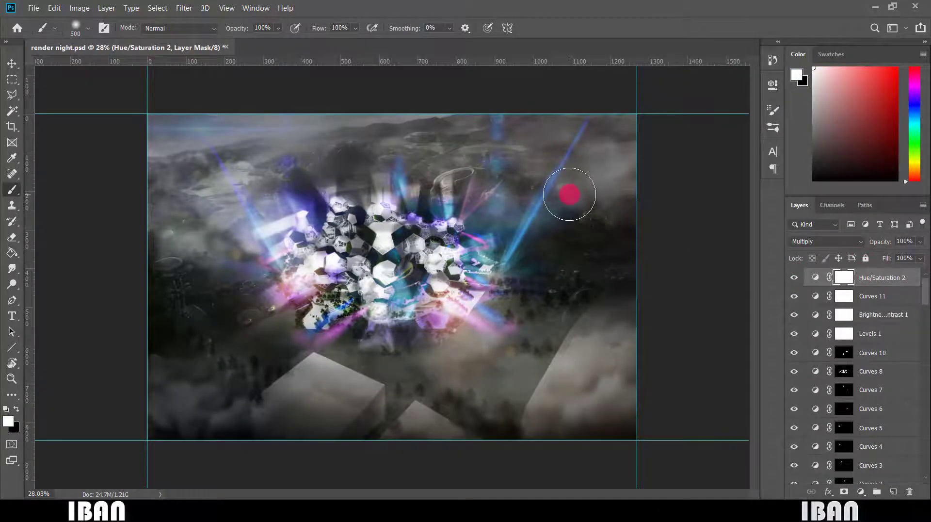
key(ctrl+shift+alt+e)
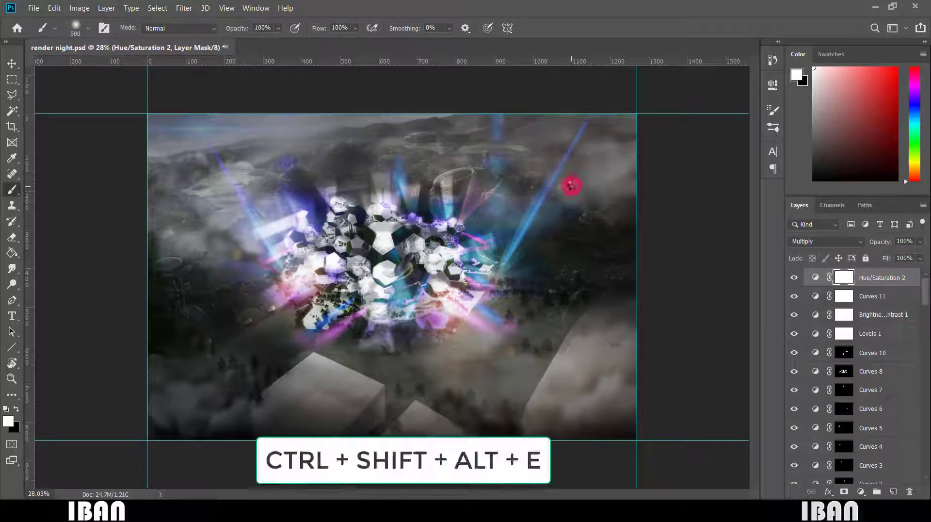
alt+click(571, 185)
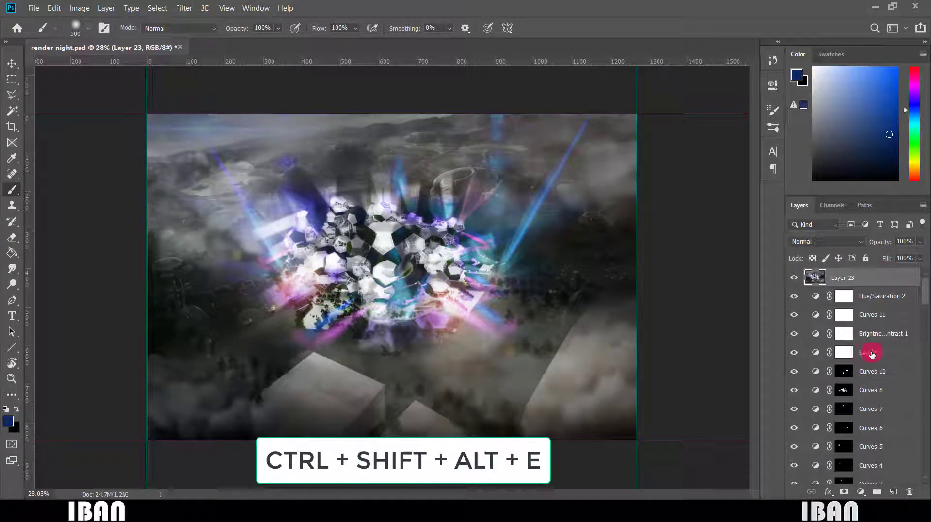
- Open the merged layer in the Camera Raw Filter
click(227, 7)
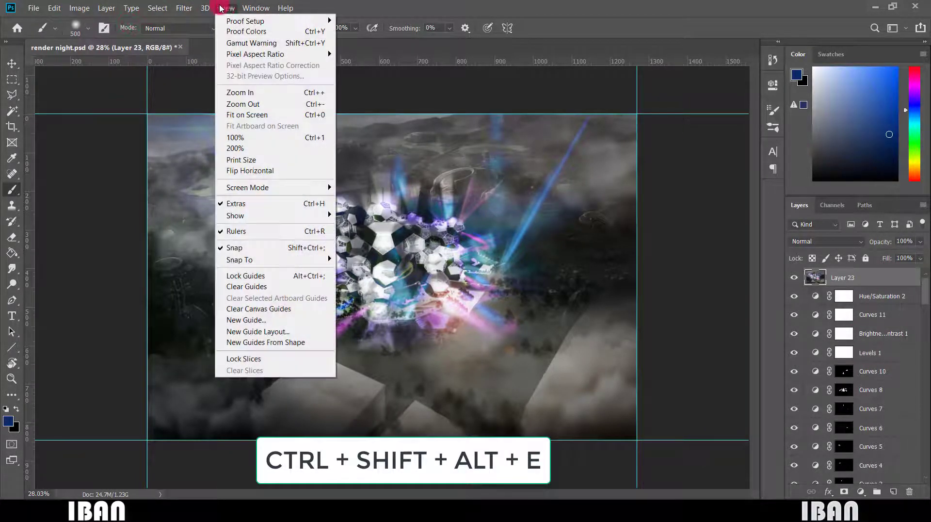
mouse_move(184, 8)
click(189, 75)
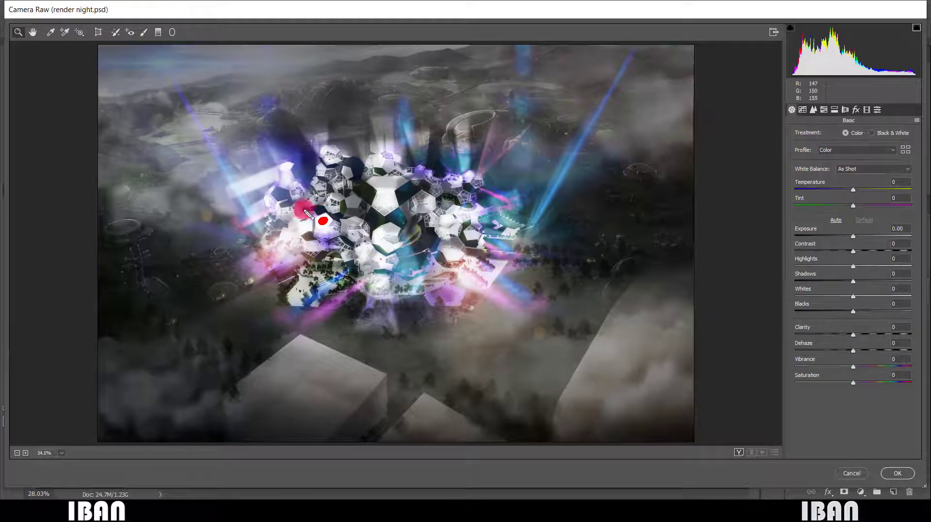
mouse_move(306, 213)
mouse_down()
mouse_move(824, 54)
mouse_move(887, 46)
mouse_move(519, 73)
mouse_move(914, 10)
mouse_move(916, 39)
mouse_move(901, 15)
mouse_move(879, 53)
mouse_move(895, 27)
mouse_move(917, 19)
mouse_up()
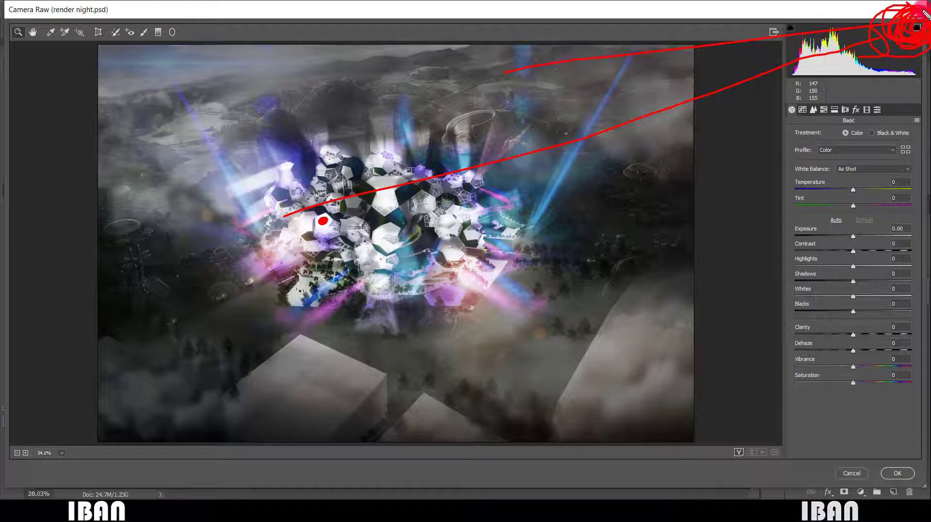
key(Escape)
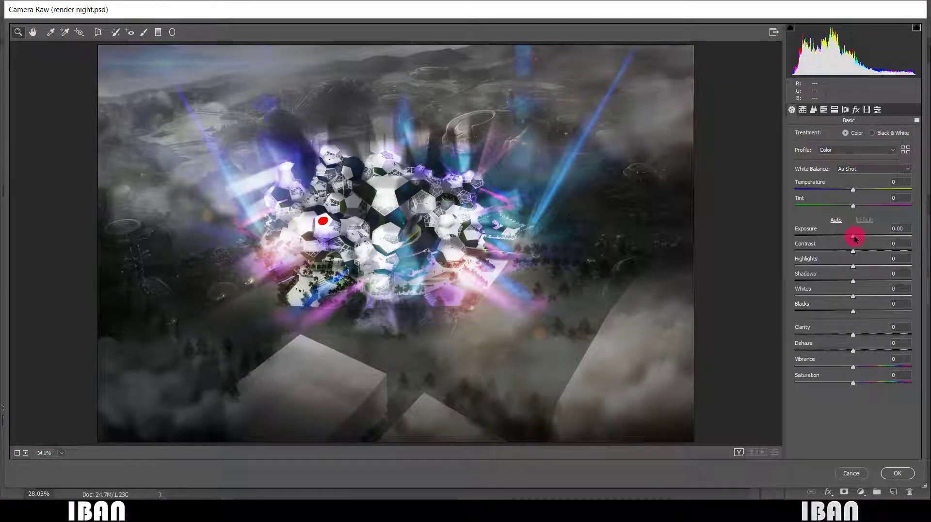
drag(854, 239, 925, 242)
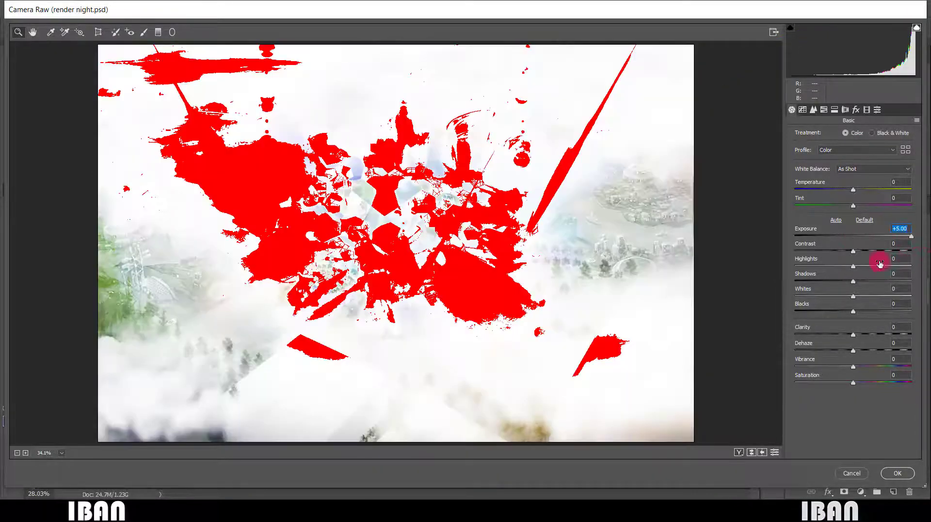
drag(853, 252, 923, 253)
drag(846, 270, 920, 266)
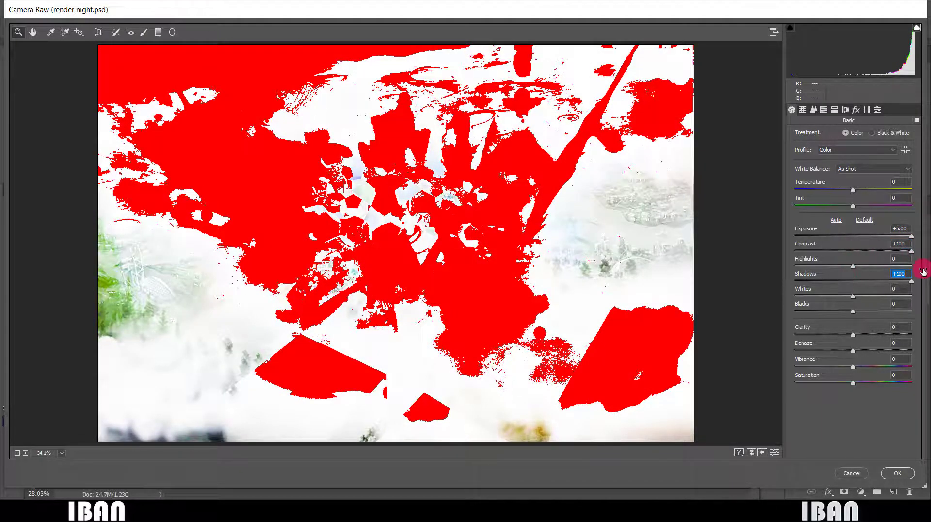
drag(849, 268, 916, 270)
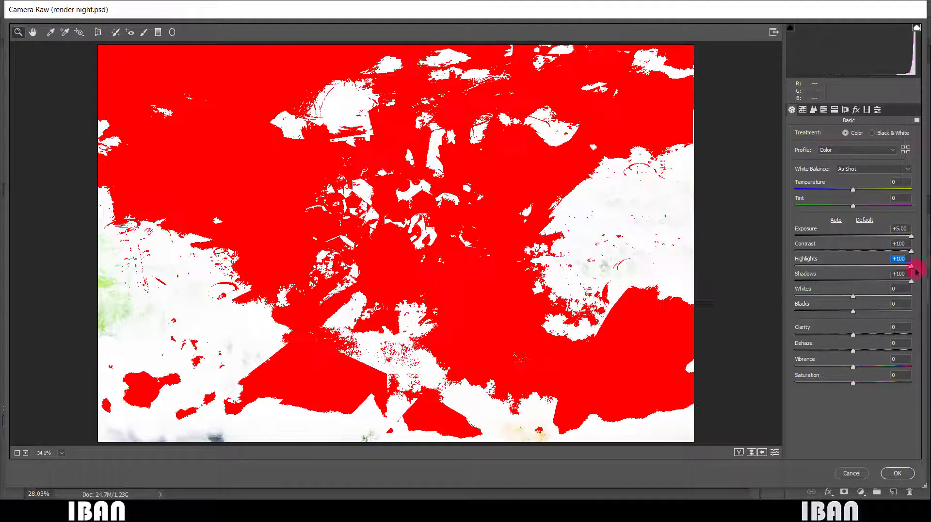
click(853, 473)
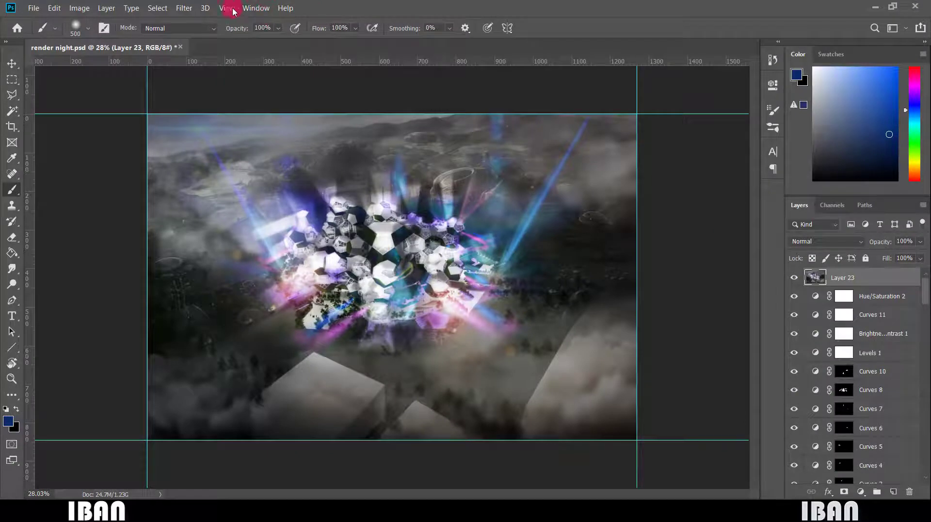
- Reopen the merged layer in the Camera Raw Filter and try Highlights -8, Clarity +35, Dehaze +68 and Vibrance +100
click(228, 8)
click(185, 8)
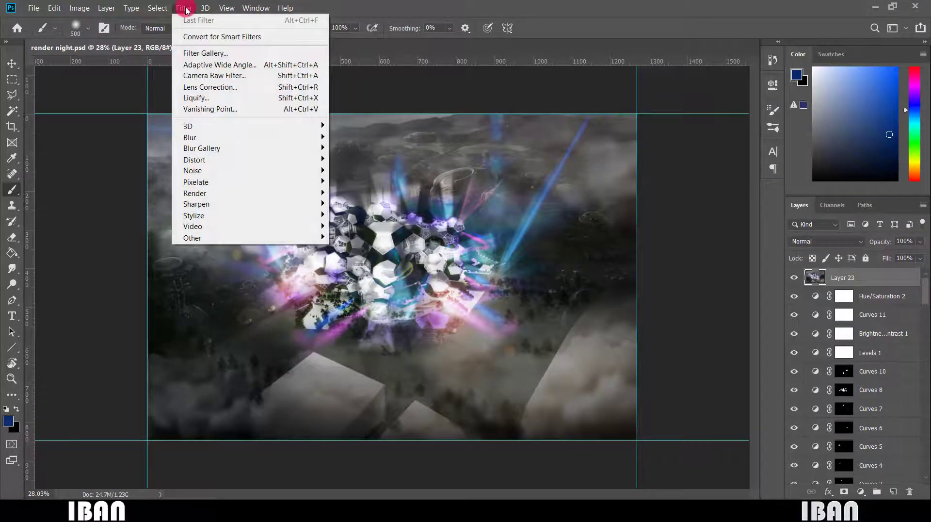
click(198, 66)
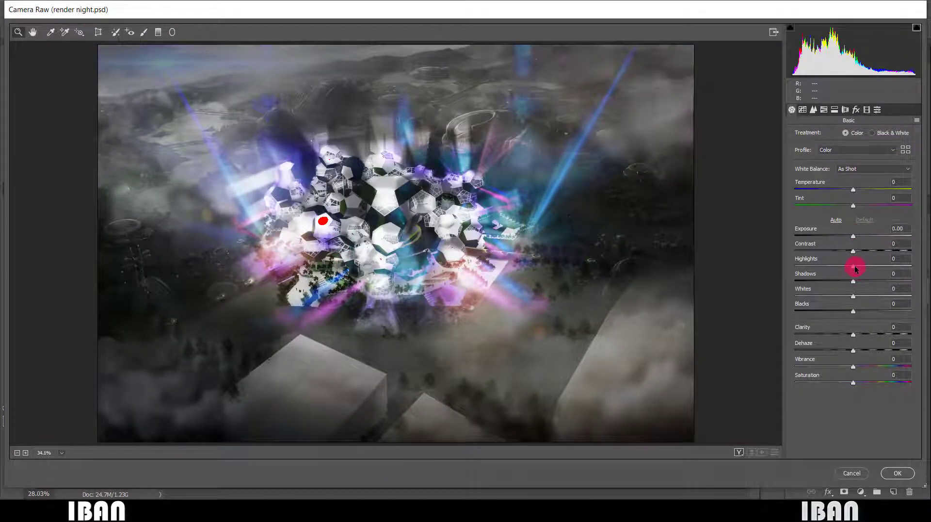
drag(844, 270, 848, 270)
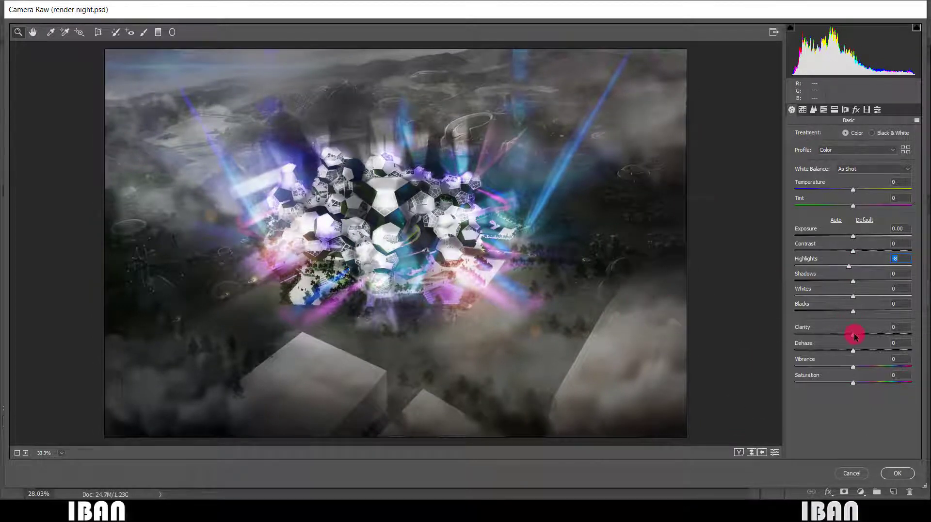
drag(854, 335, 911, 366)
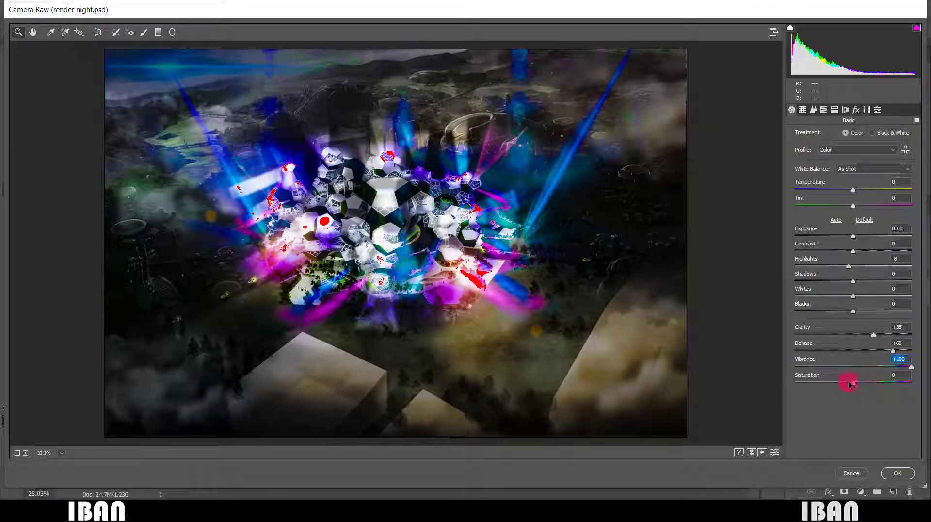
- Try Saturation -60, Blacks -59, Shadows -39, Highlights +69, Contrast -30 and Exposure +1.20 with the highlight clipping warning off, and close the filter
drag(849, 384, 829, 371)
drag(857, 314, 868, 241)
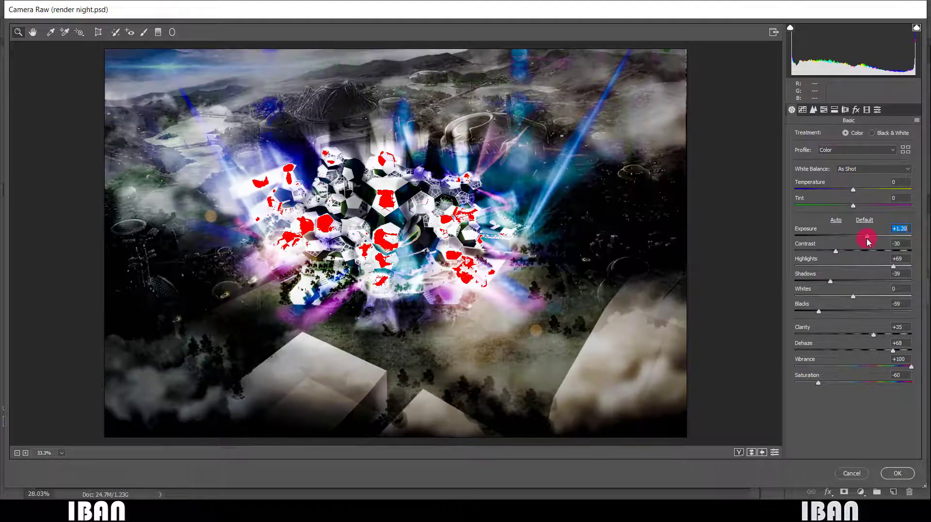
click(916, 28)
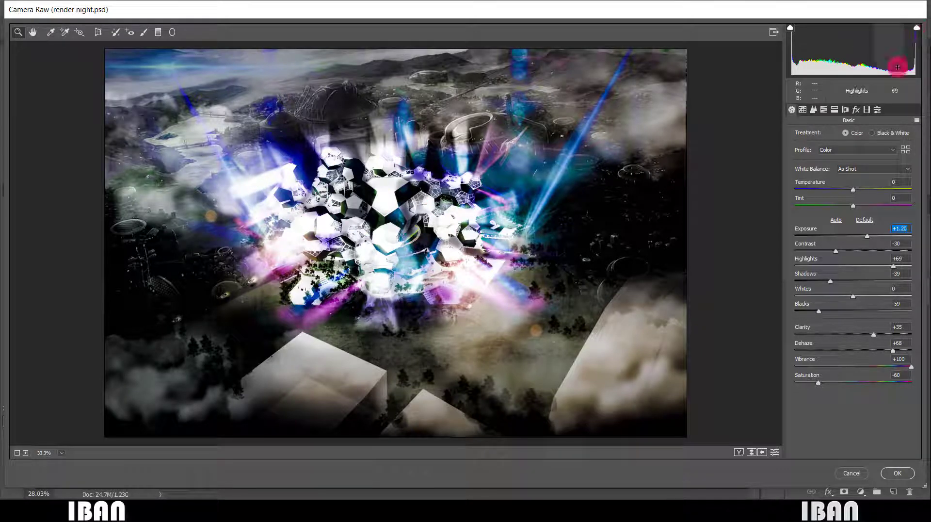
click(897, 472)
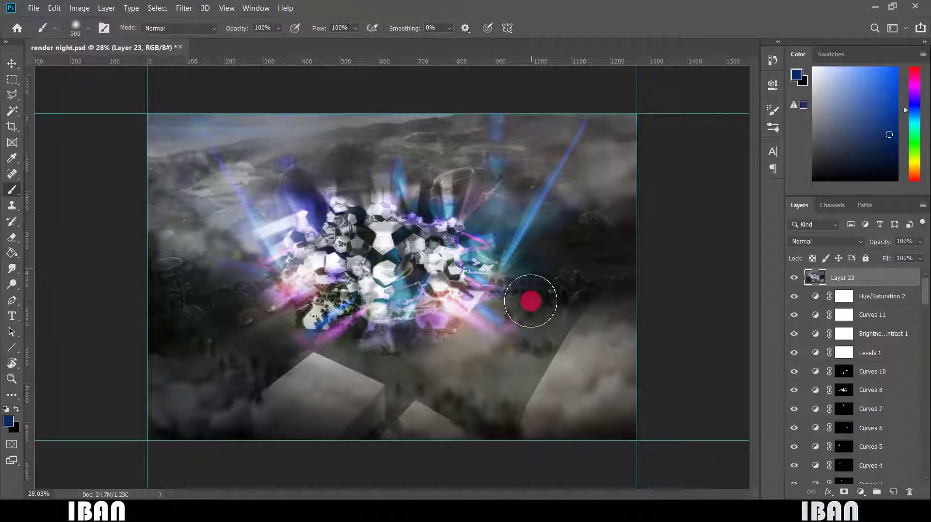
key(ctrl+minus)
key(ctrl+minus)
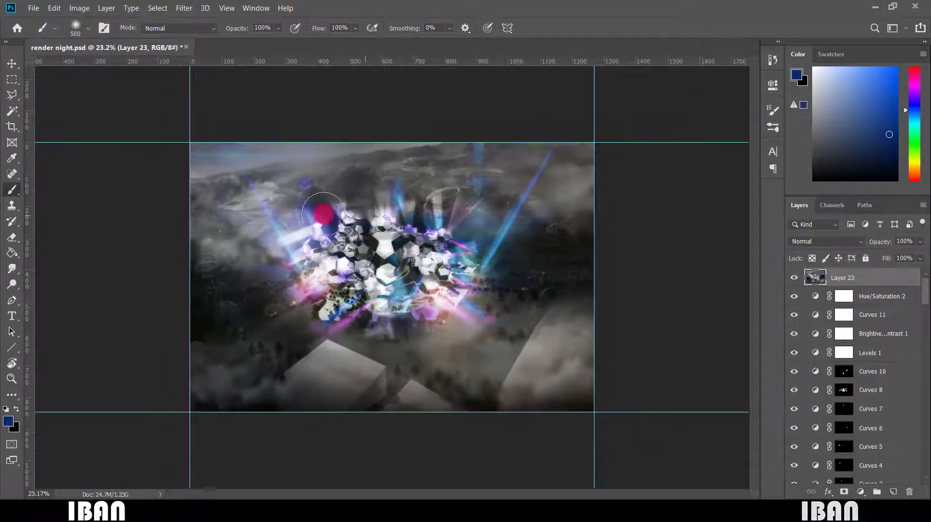
key(ctrl+plus)
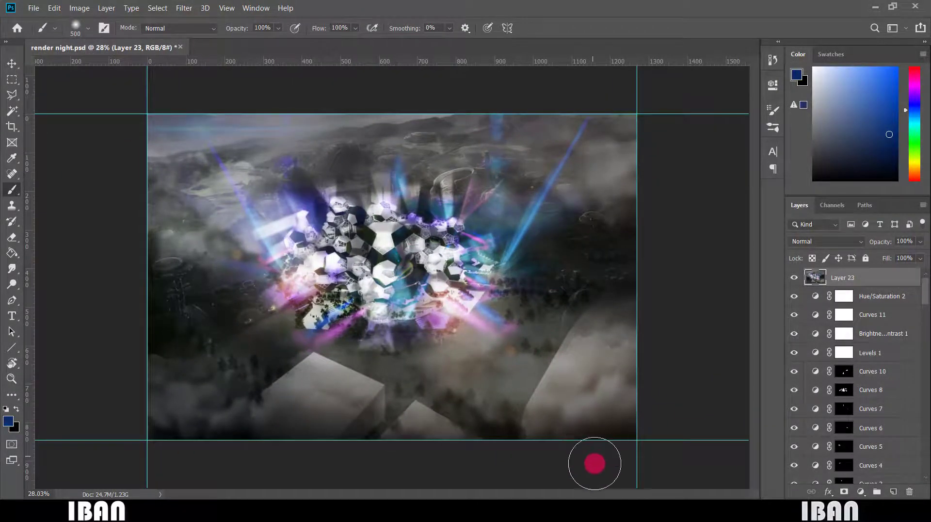